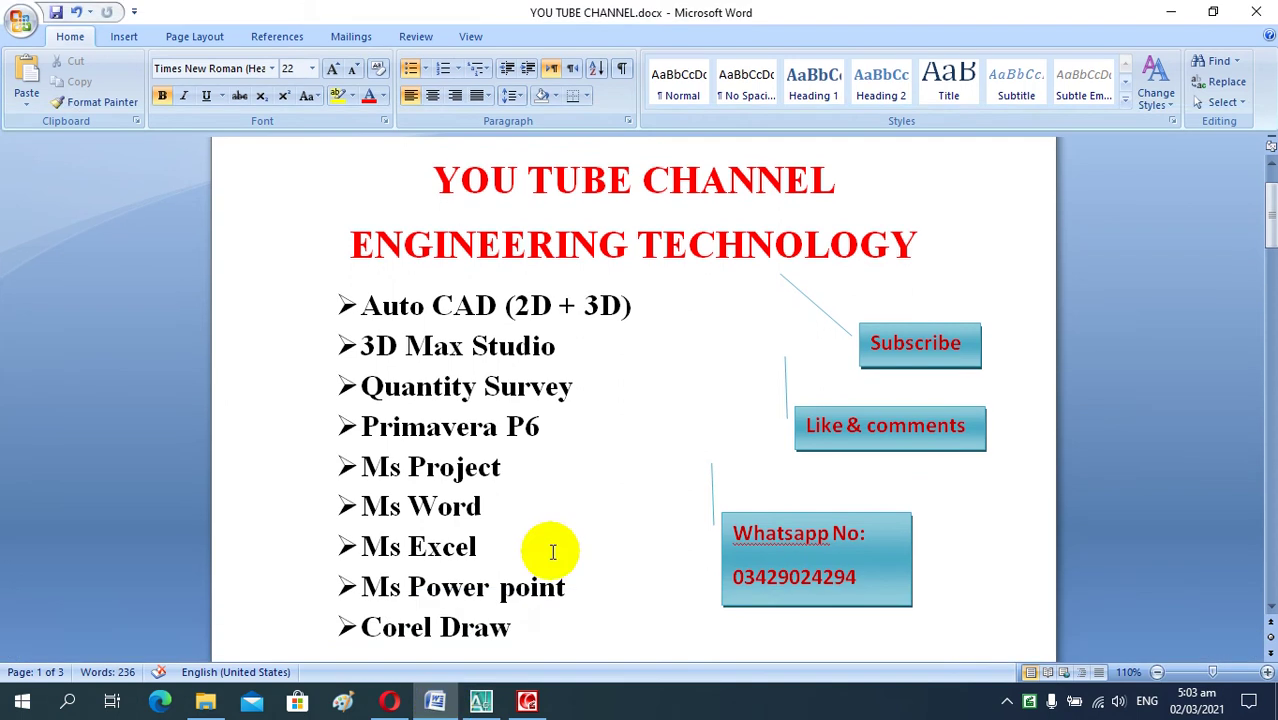
Ignore the Whatsapp spelling flag in Word and place the cursor in the phone number.
scroll(628, 356, "up", 1)
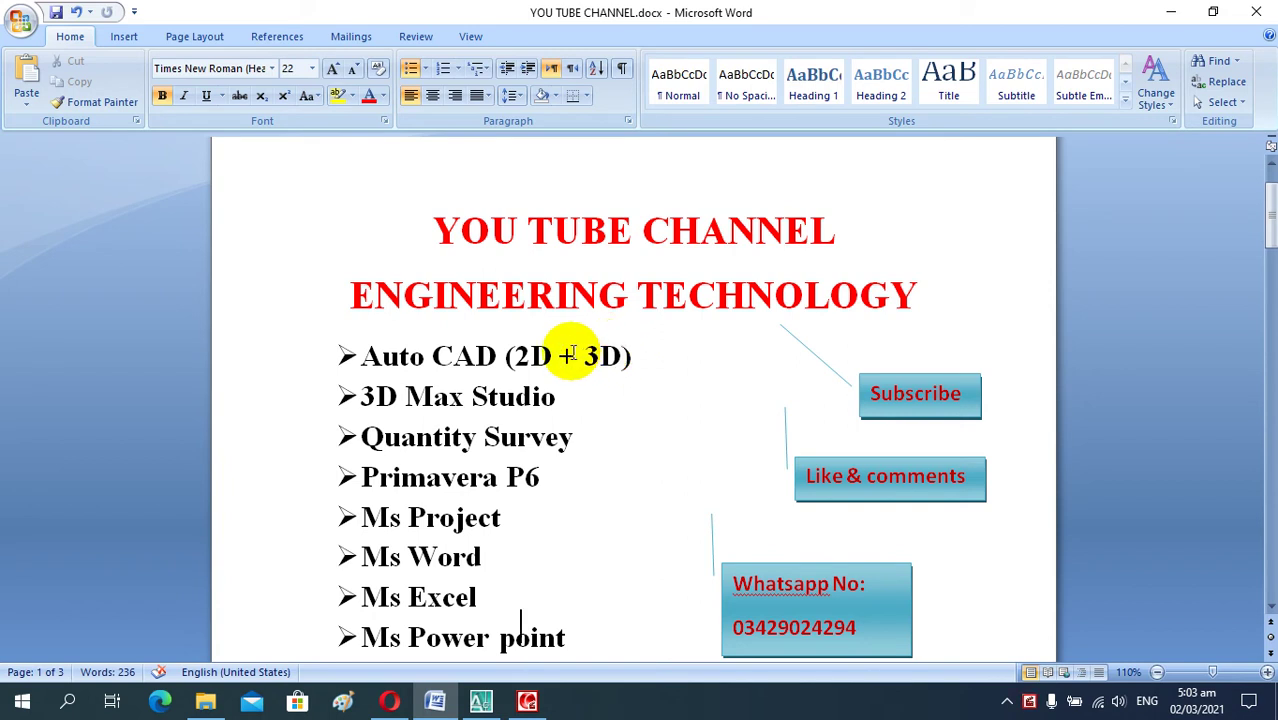
scroll(573, 355, "down", 2)
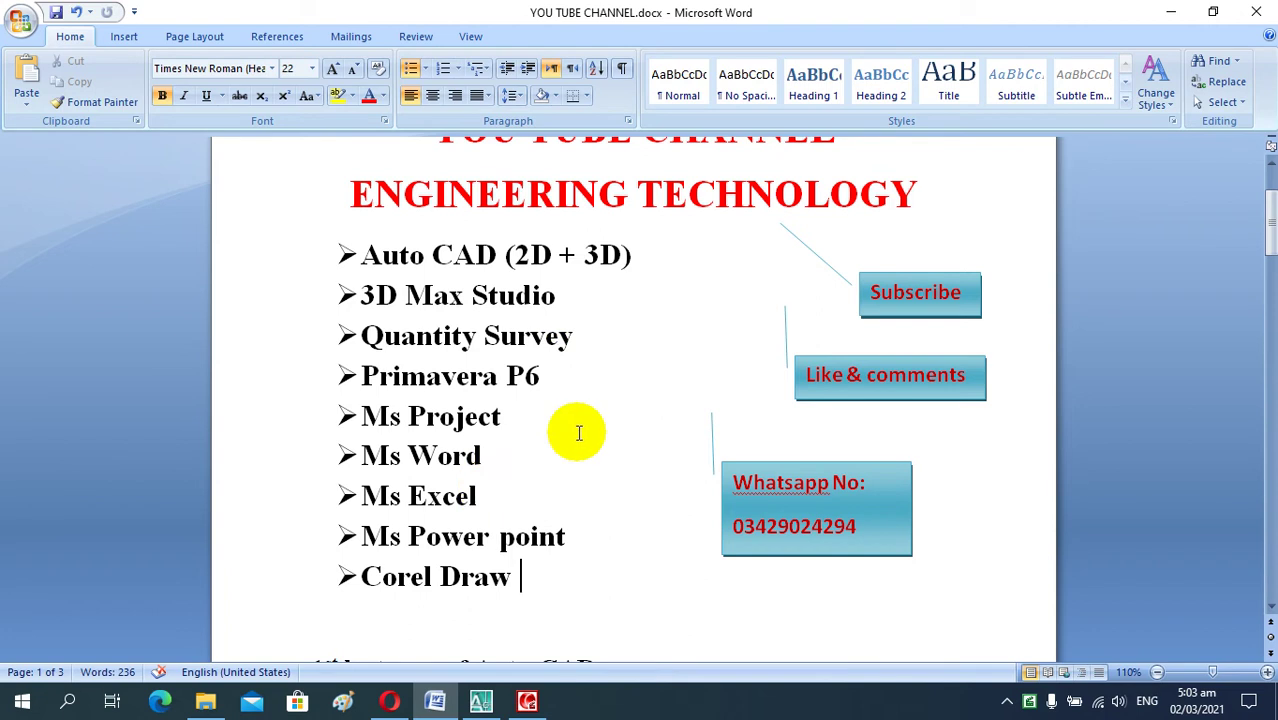
right_click(773, 484)
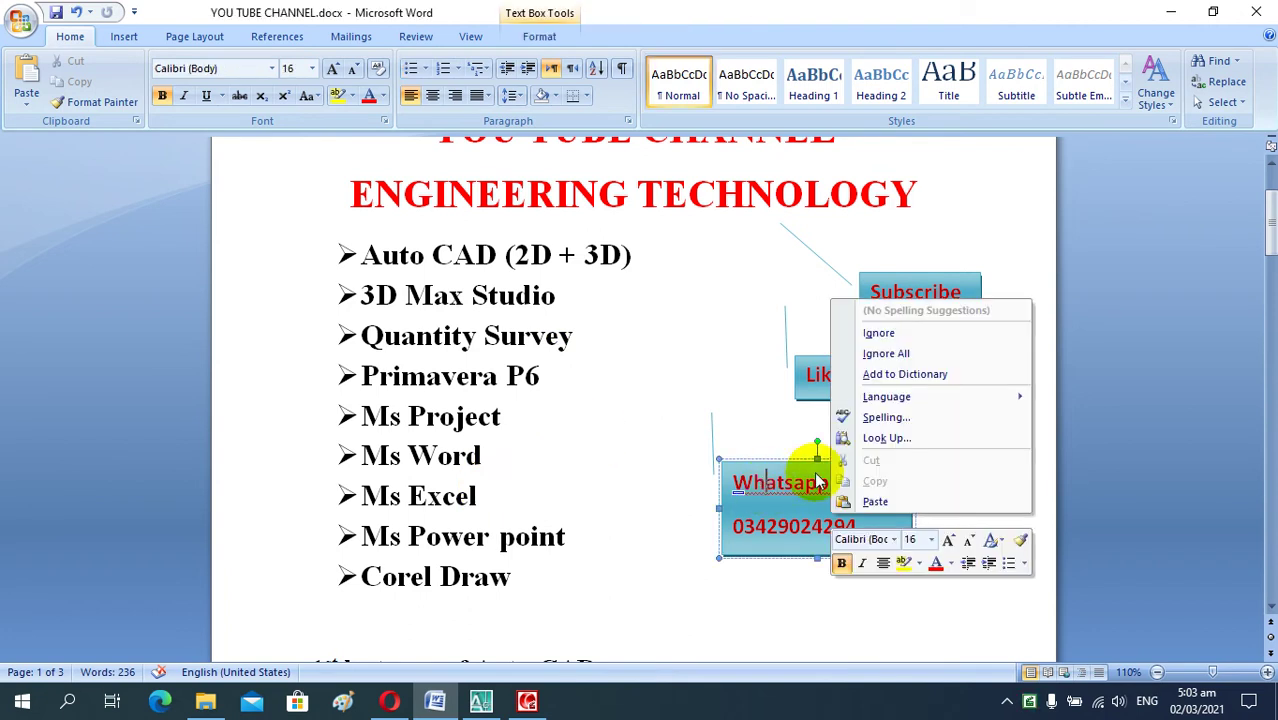
left_click(878, 333)
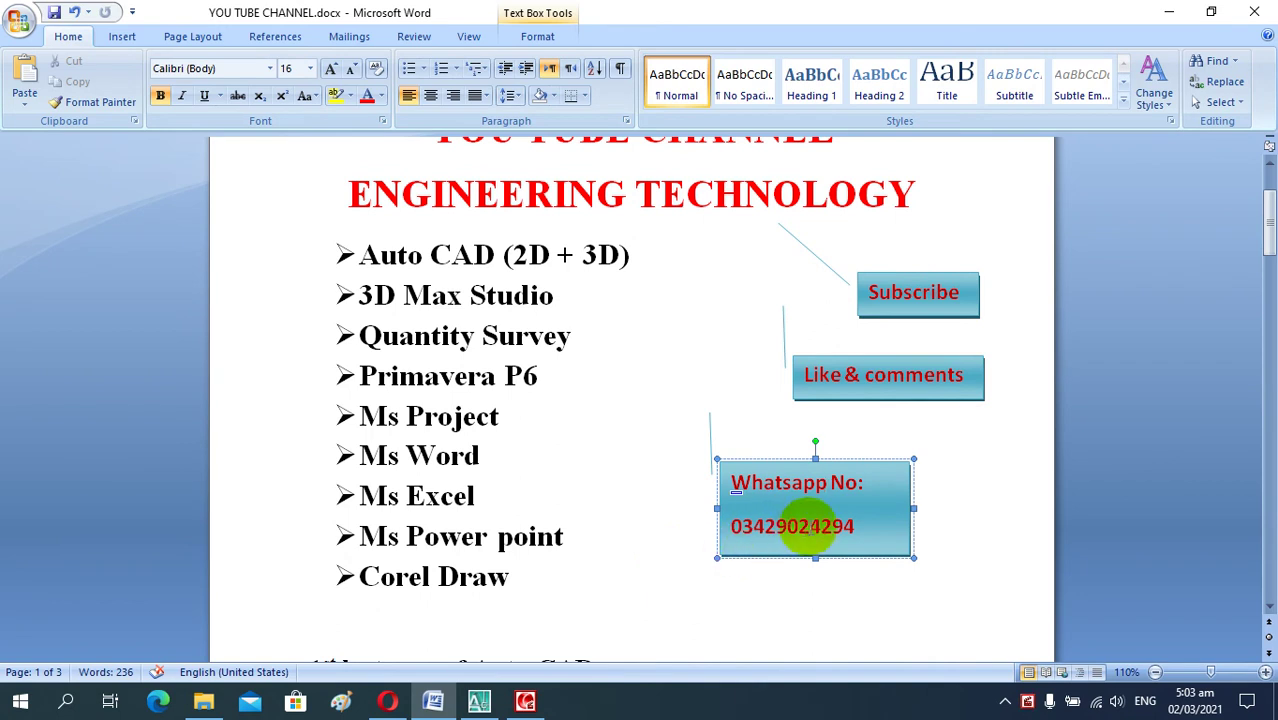
left_click(811, 527)
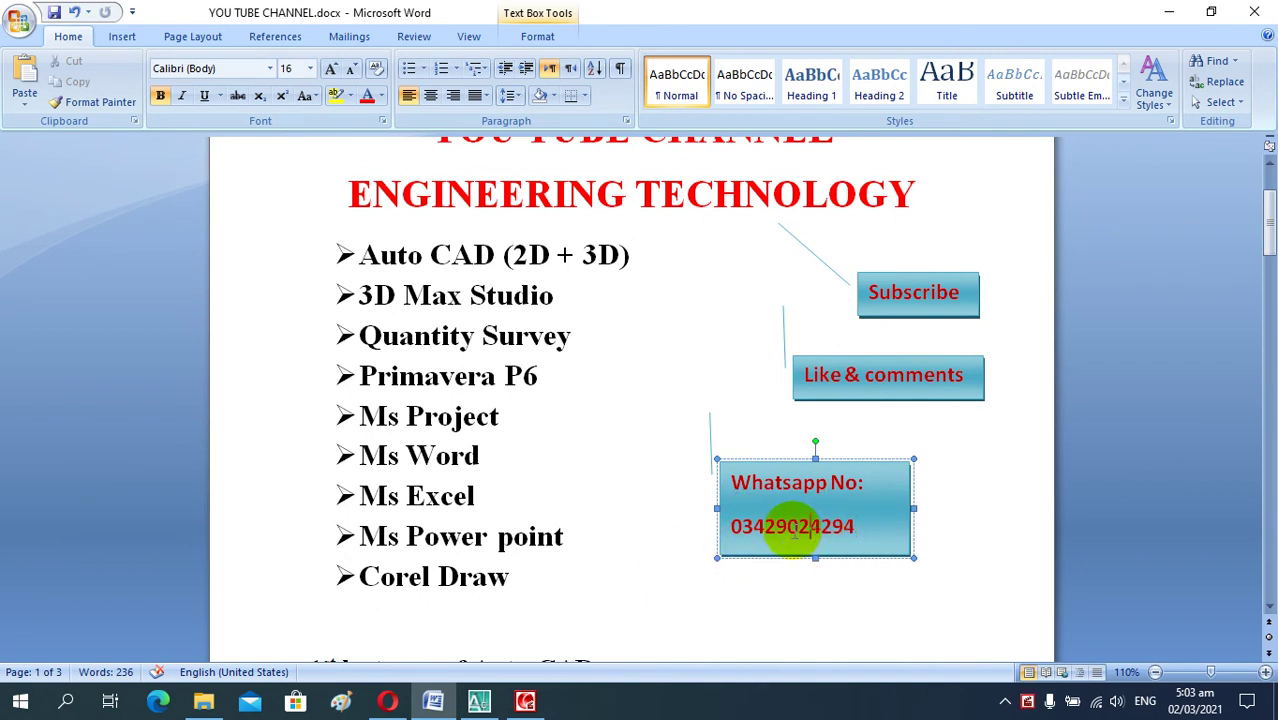
left_click(765, 527)
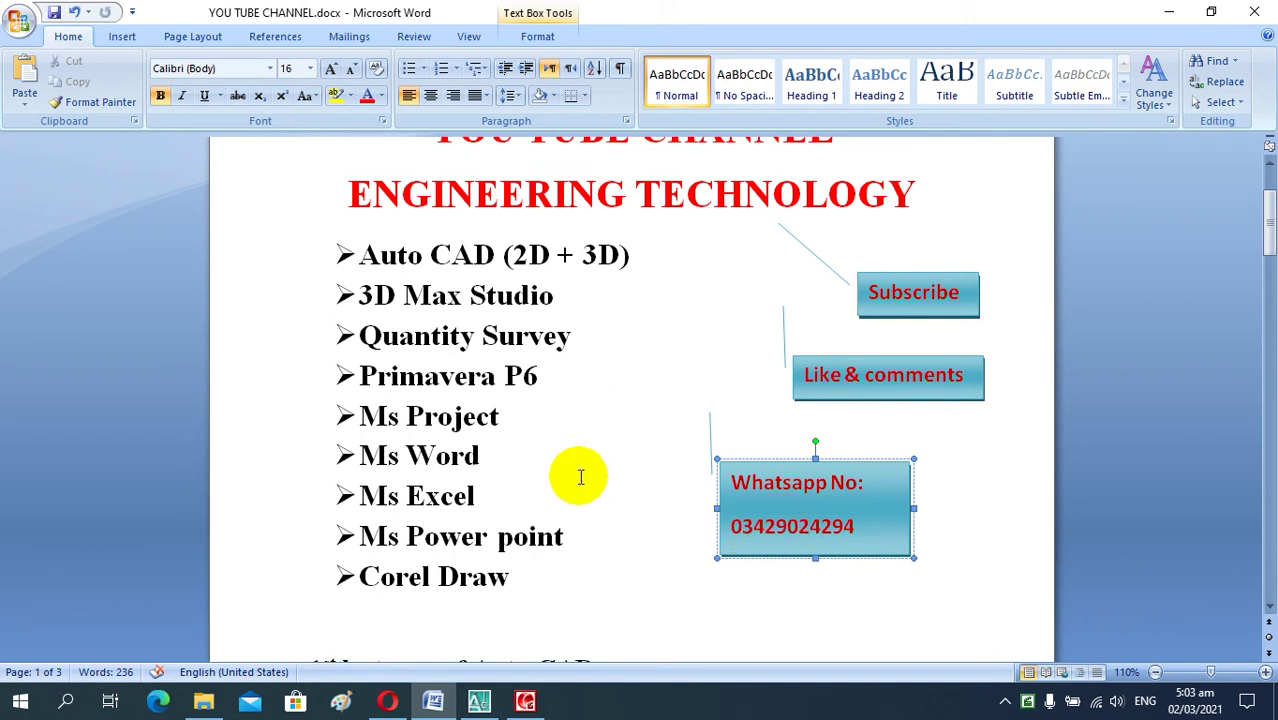
Scroll down to the 7th lecture's Dimension and Poly line command notes.
scroll(580, 477, "down", 3)
scroll(580, 477, "down", 3)
scroll(580, 477, "down", 4)
scroll(580, 477, "down", 3)
scroll(580, 477, "down", 4)
scroll(580, 477, "down", 2)
scroll(580, 477, "down", 1)
scroll(580, 477, "down", 3)
scroll(580, 477, "down", 3)
scroll(580, 477, "down", 3)
scroll(578, 481, "down", 1)
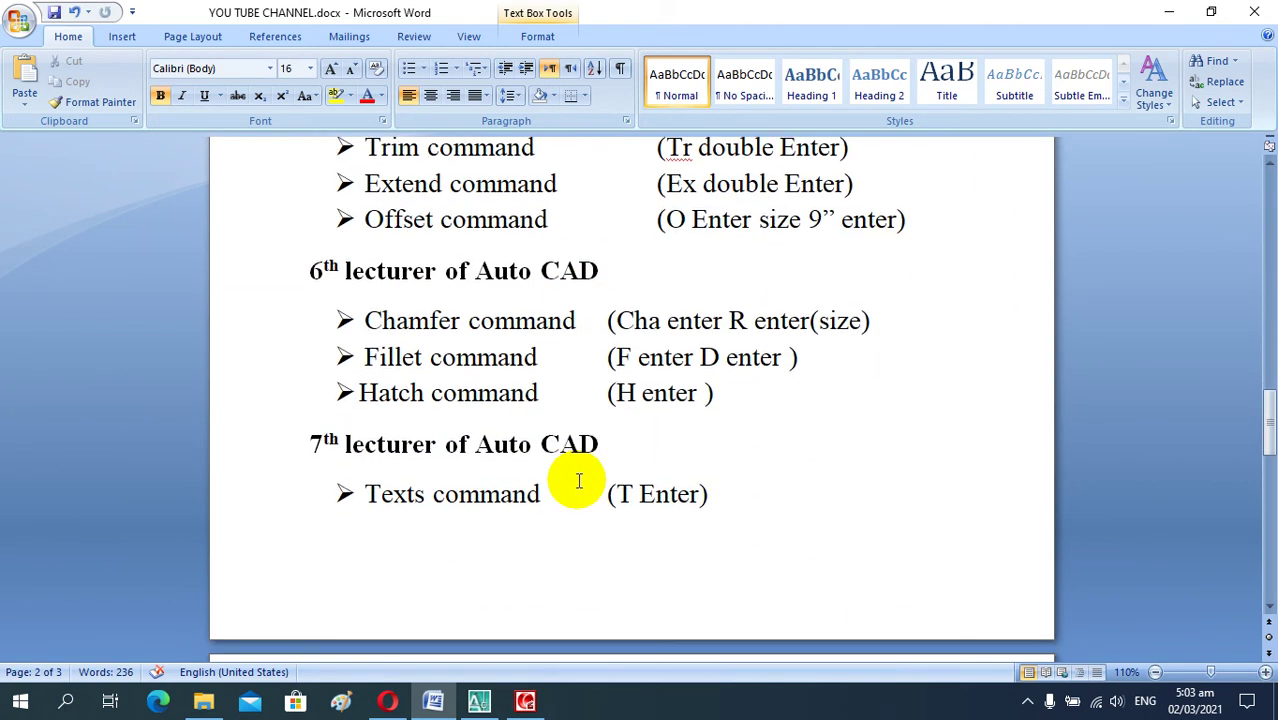
scroll(578, 481, "down", 2)
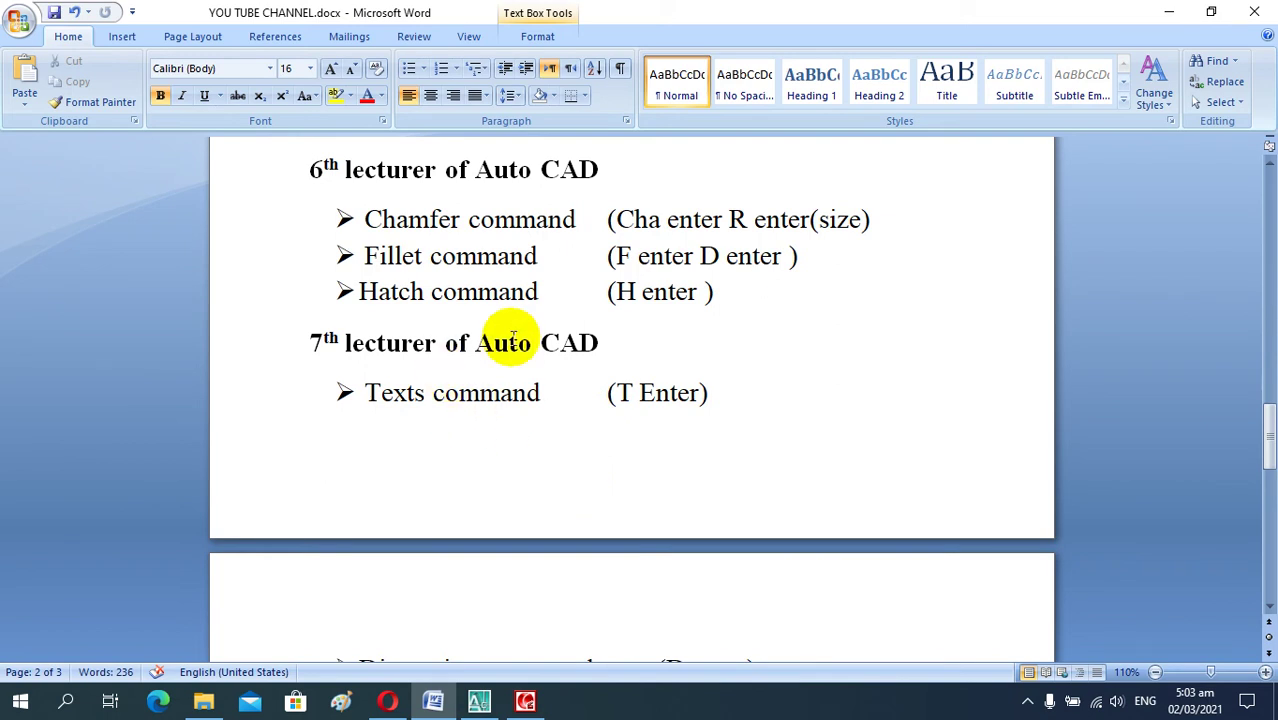
scroll(531, 451, "down", 2)
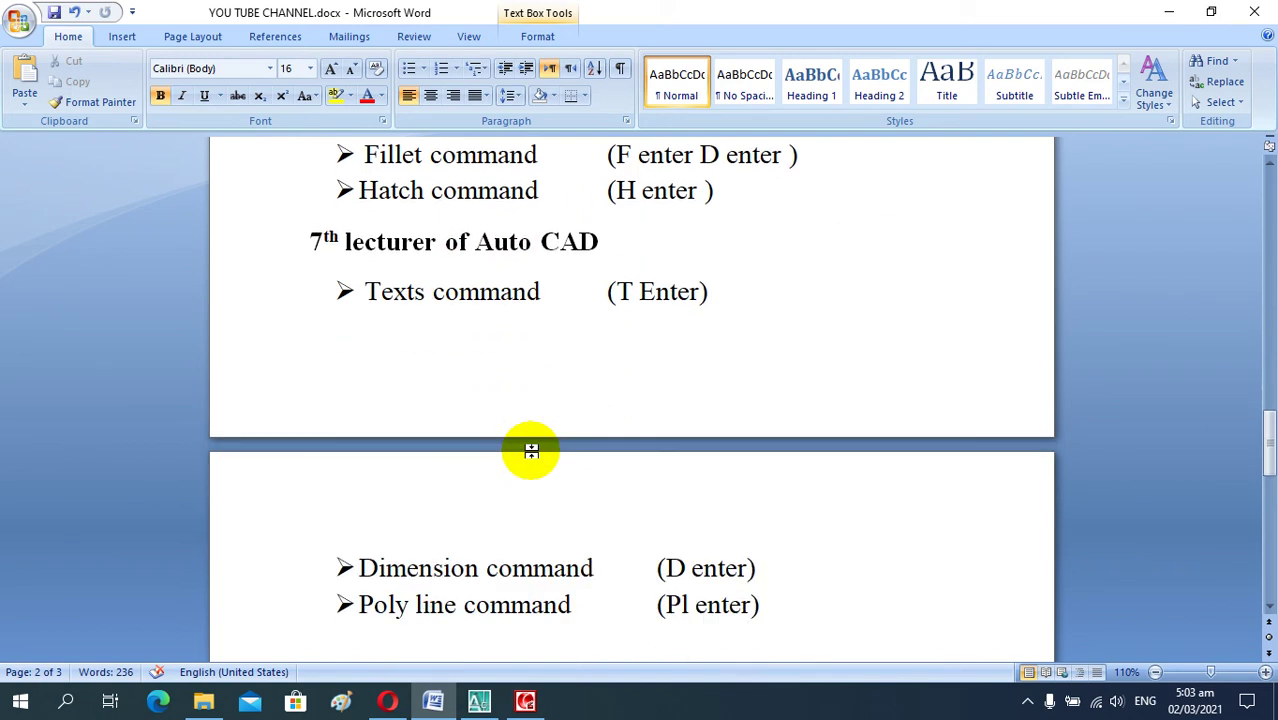
scroll(531, 451, "down", 2)
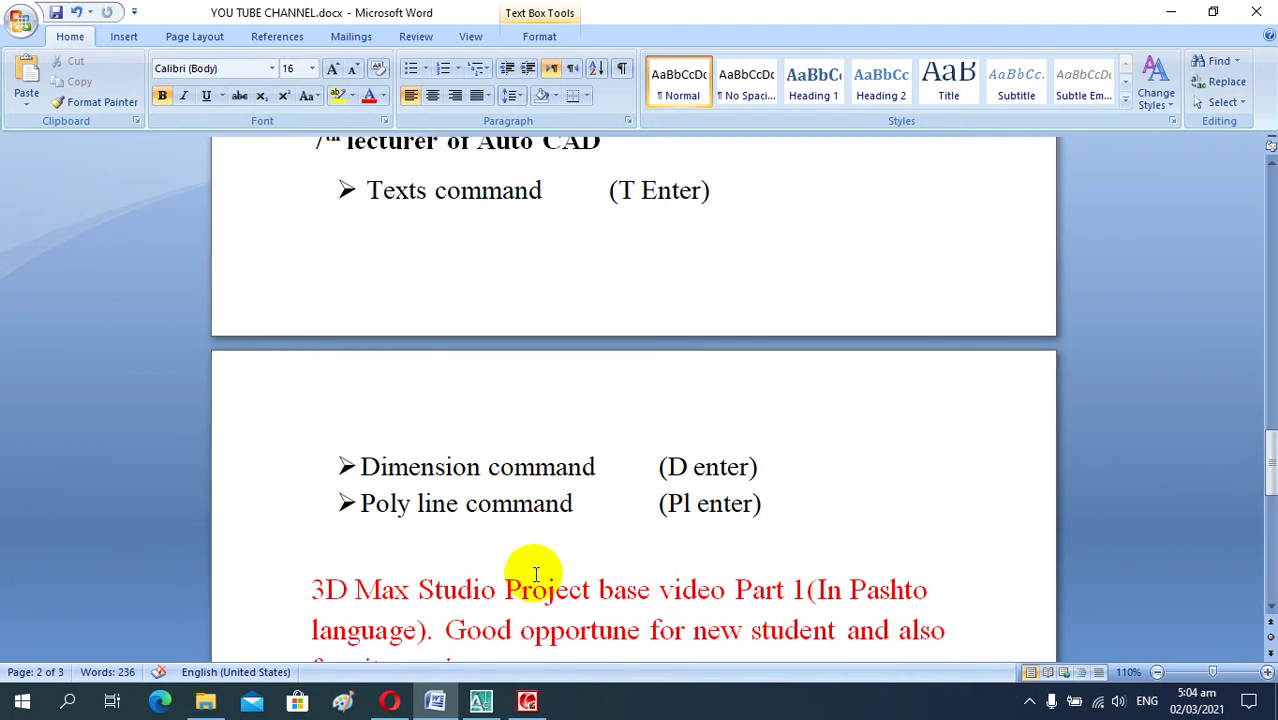
Switch to the AutoCAD floor plan and zoom to the BEDROOM and wash room corner.
left_click(479, 700)
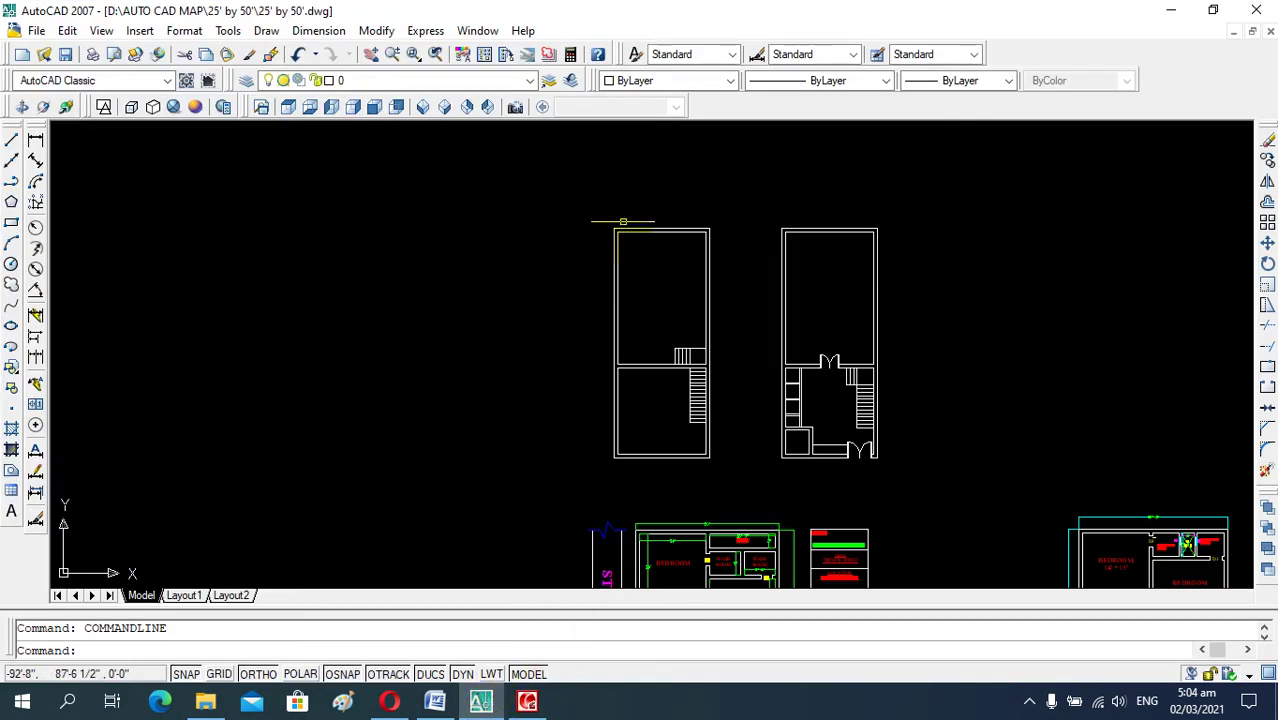
scroll(622, 257, "down", 2)
scroll(773, 313, "up", 2)
scroll(660, 301, "up", 5)
scroll(660, 301, "down", 5)
scroll(650, 290, "up", 4)
scroll(650, 290, "up", 2)
scroll(660, 280, "down", 1)
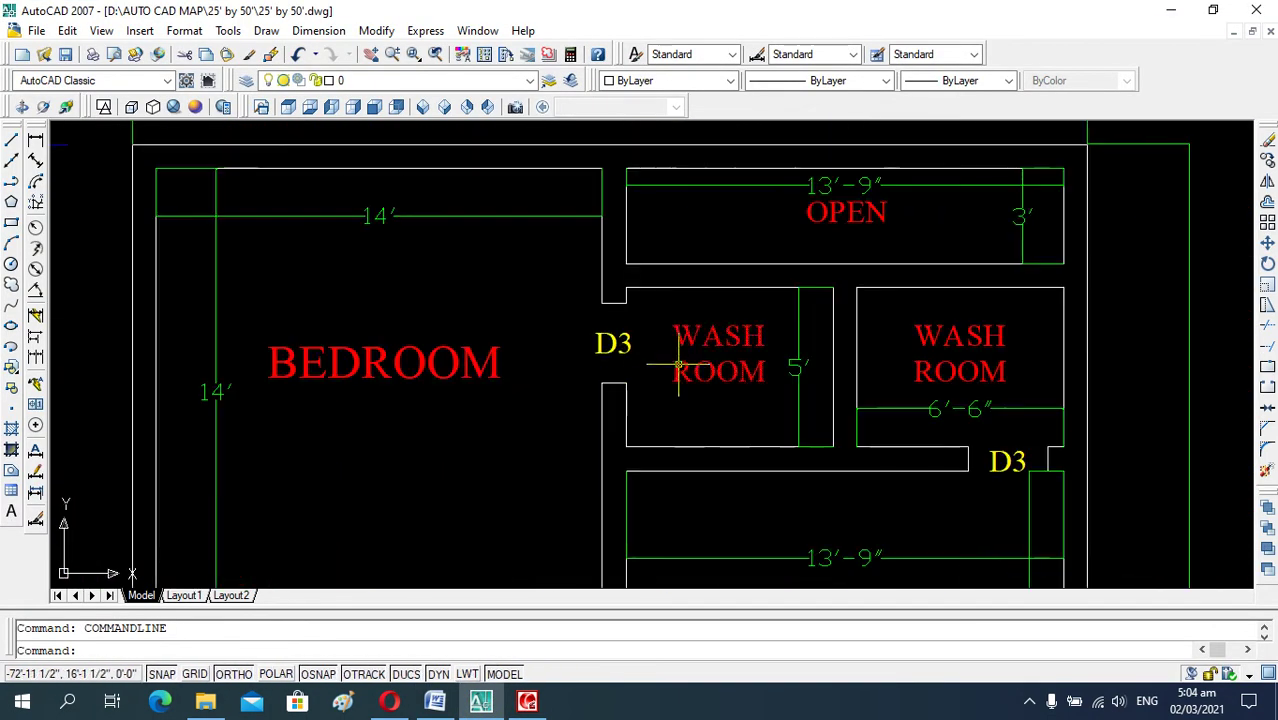
scroll(620, 310, "down", 2)
scroll(587, 338, "down", 4)
scroll(580, 280, "up", 1)
scroll(580, 265, "up", 1)
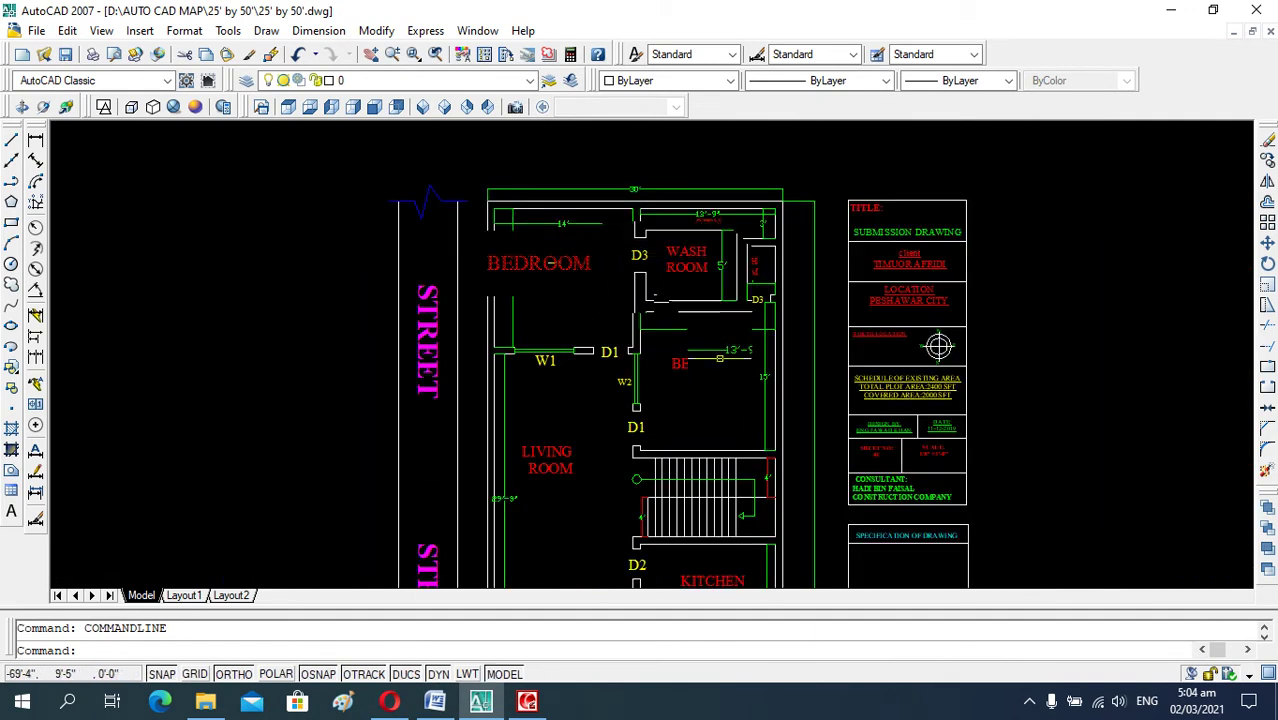
scroll(625, 263, "up", 1)
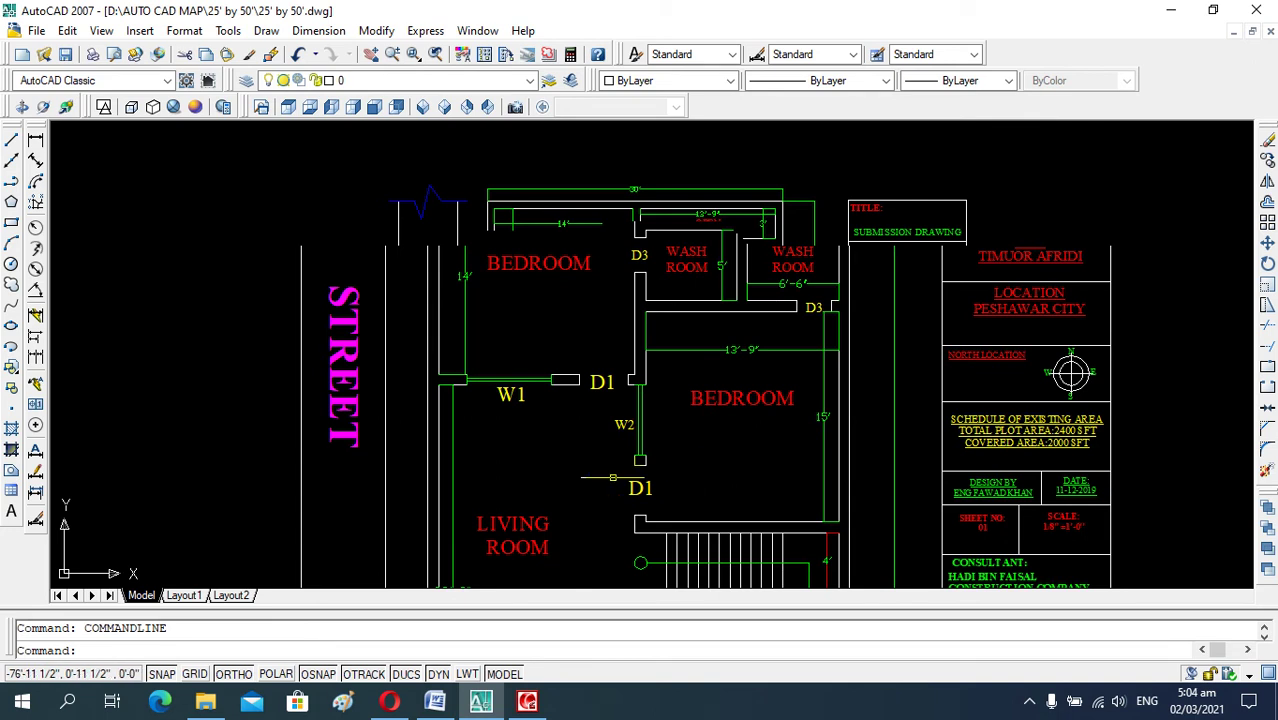
scroll(700, 430, "down", 4)
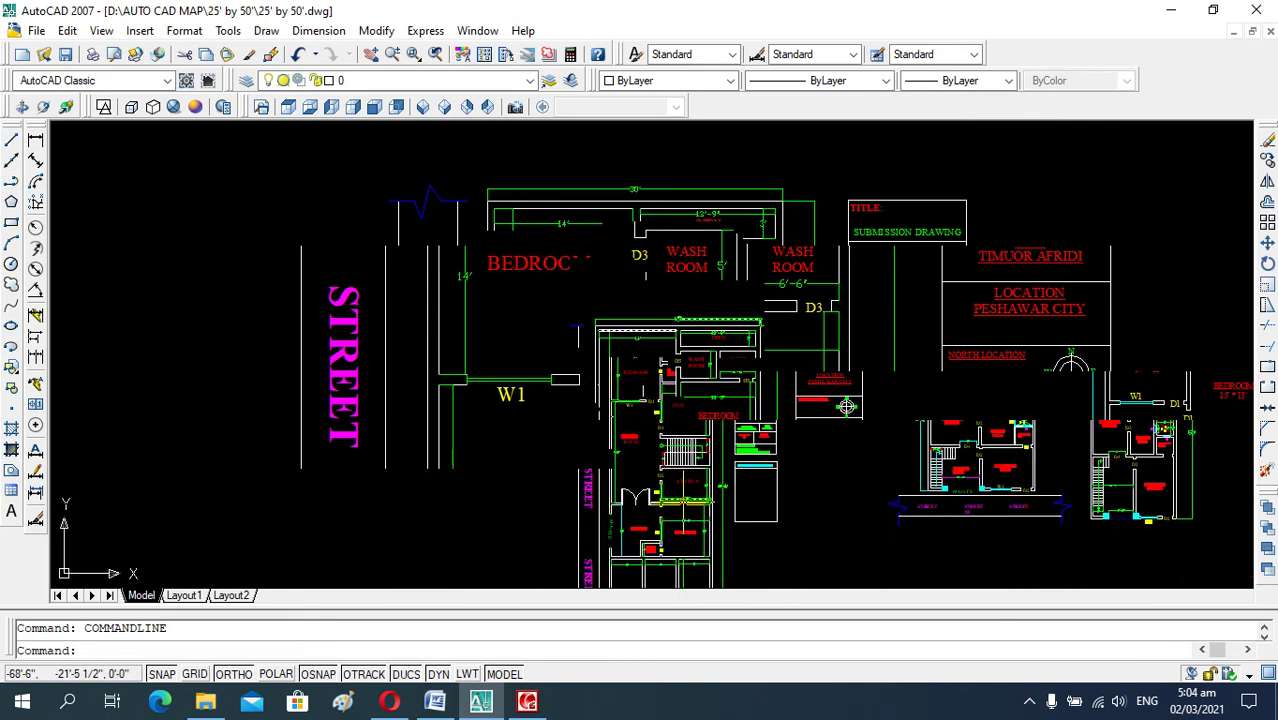
scroll(880, 410, "down", 3)
scroll(981, 416, "up", 3)
scroll(622, 466, "up", 2)
scroll(622, 448, "down", 2)
scroll(901, 423, "down", 1)
scroll(583, 356, "up", 2)
scroll(585, 356, "up", 2)
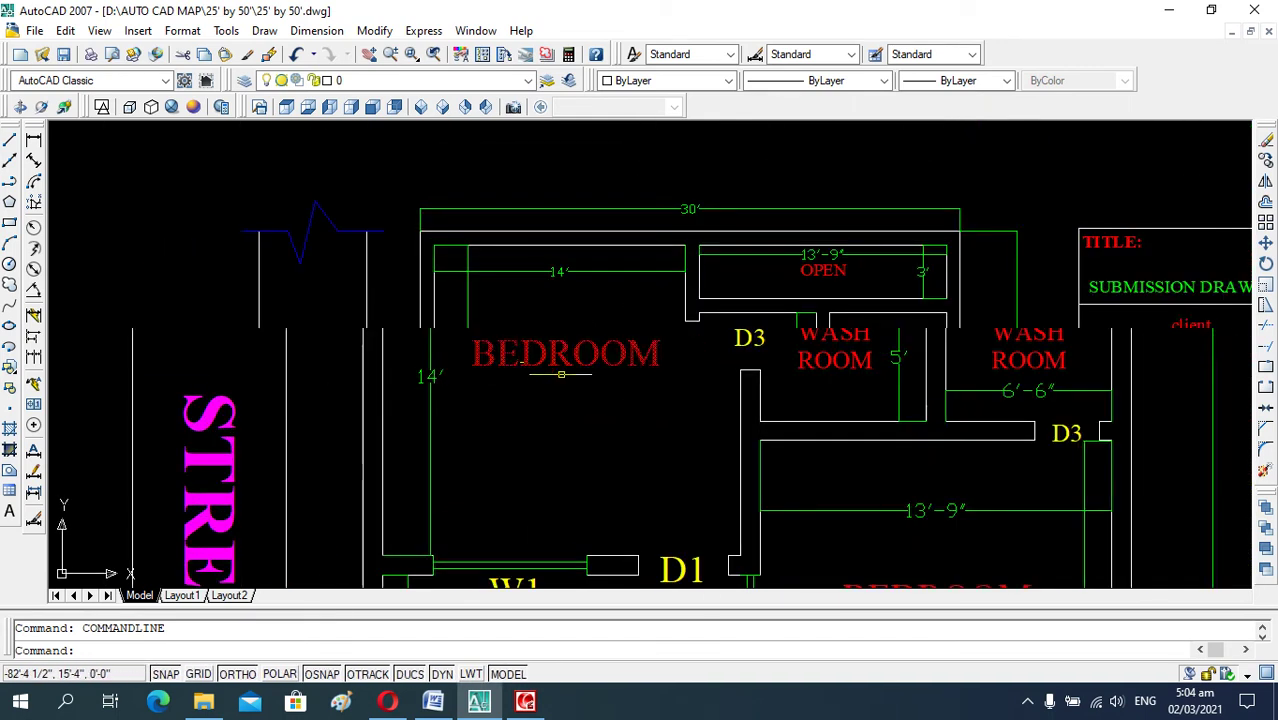
Erase the BEDROOM label in the 14' room and start MTEXT with T.
left_click(568, 355)
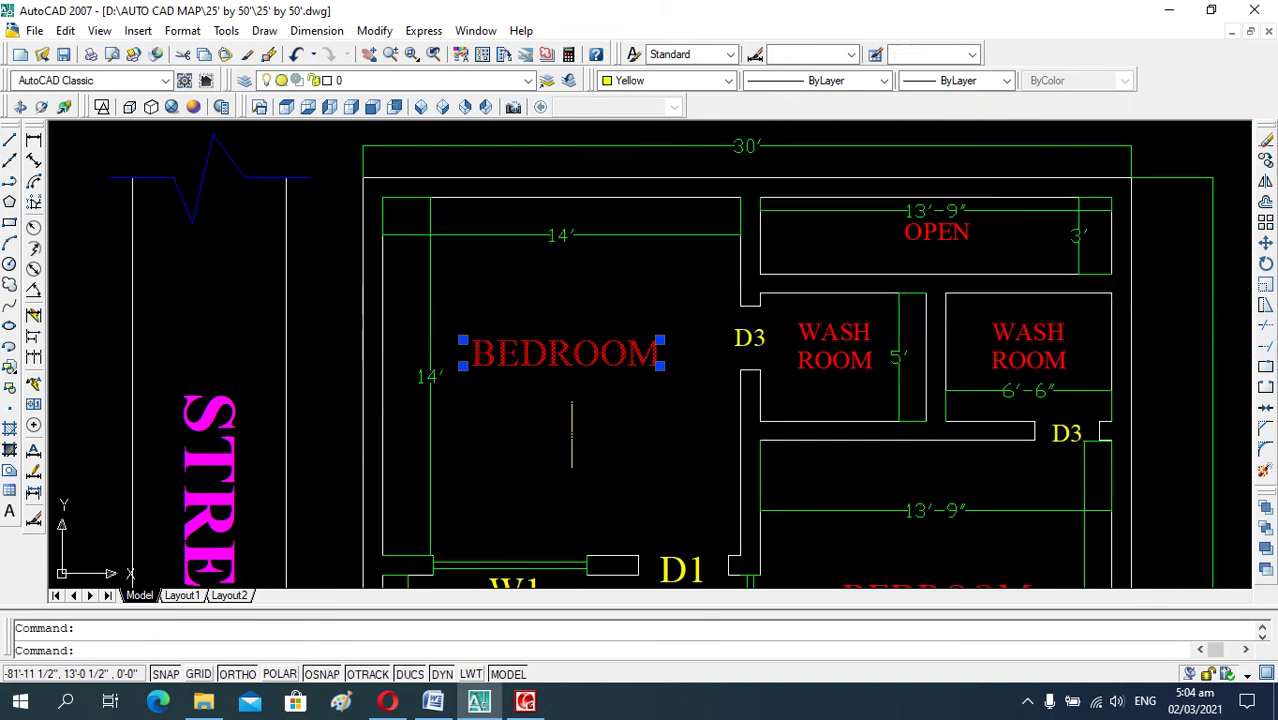
key("Escape")
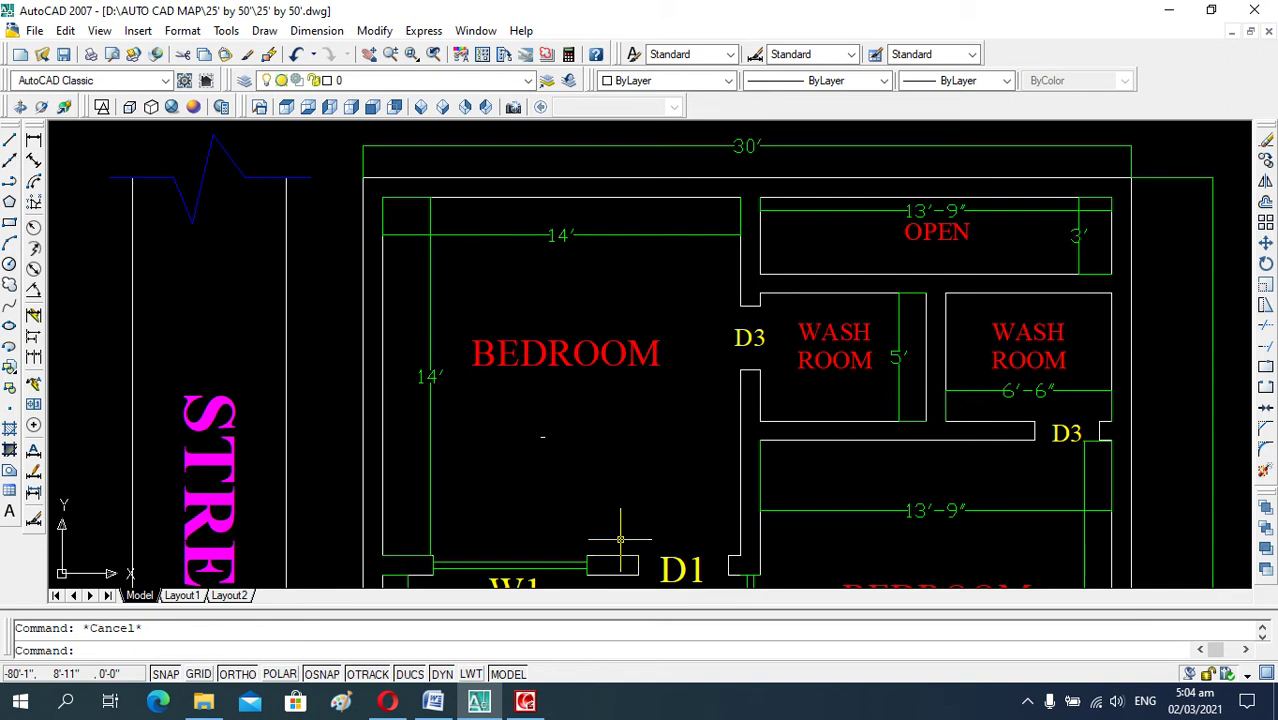
left_click(549, 352)
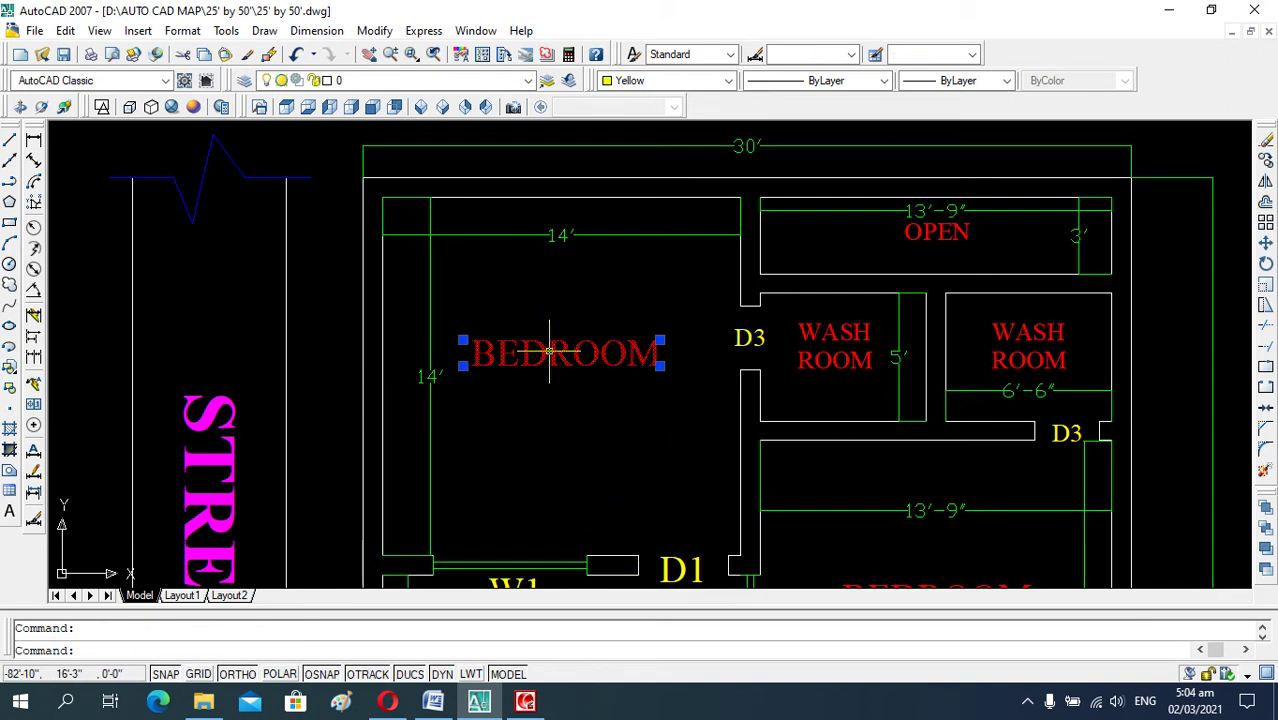
key("Delete")
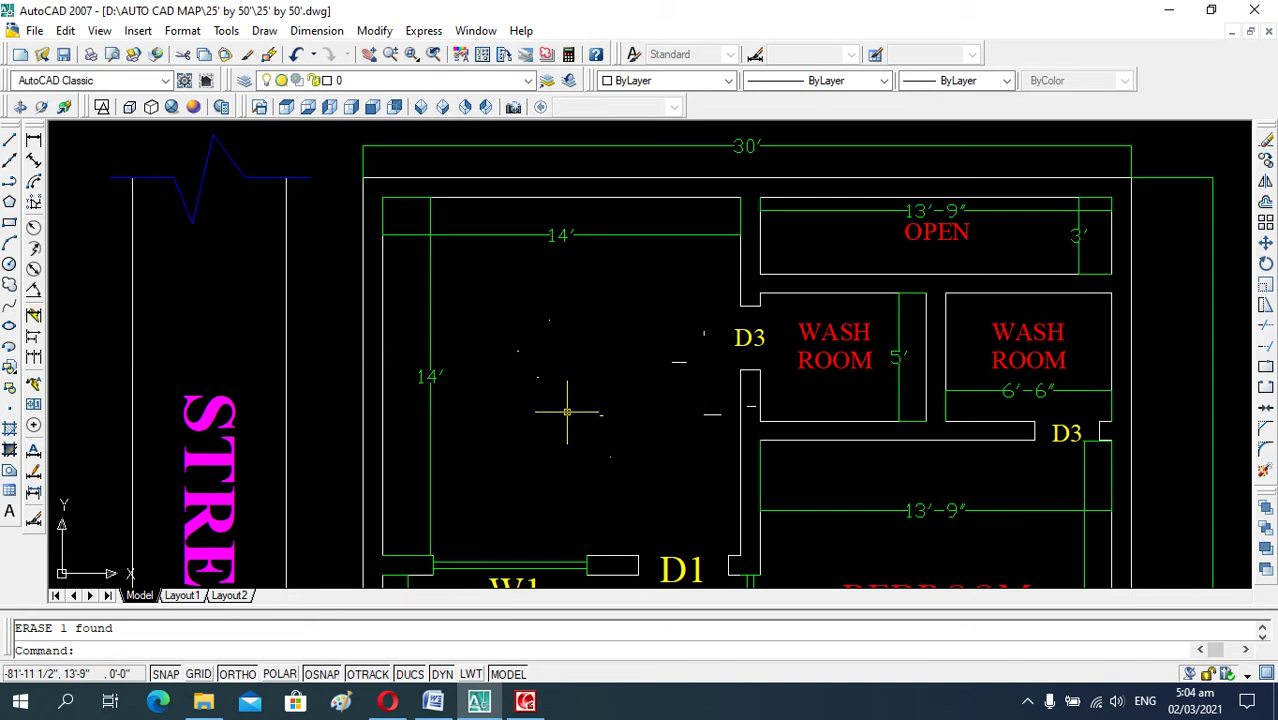
type("t")
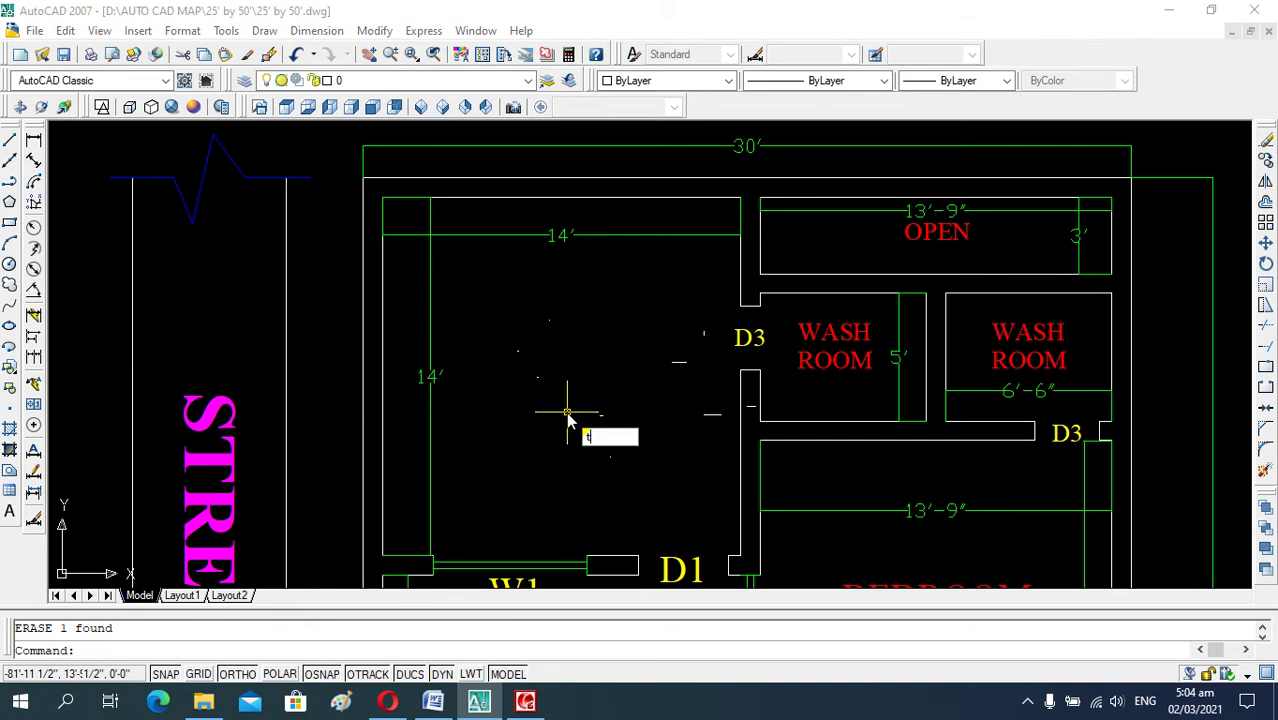
key("Return")
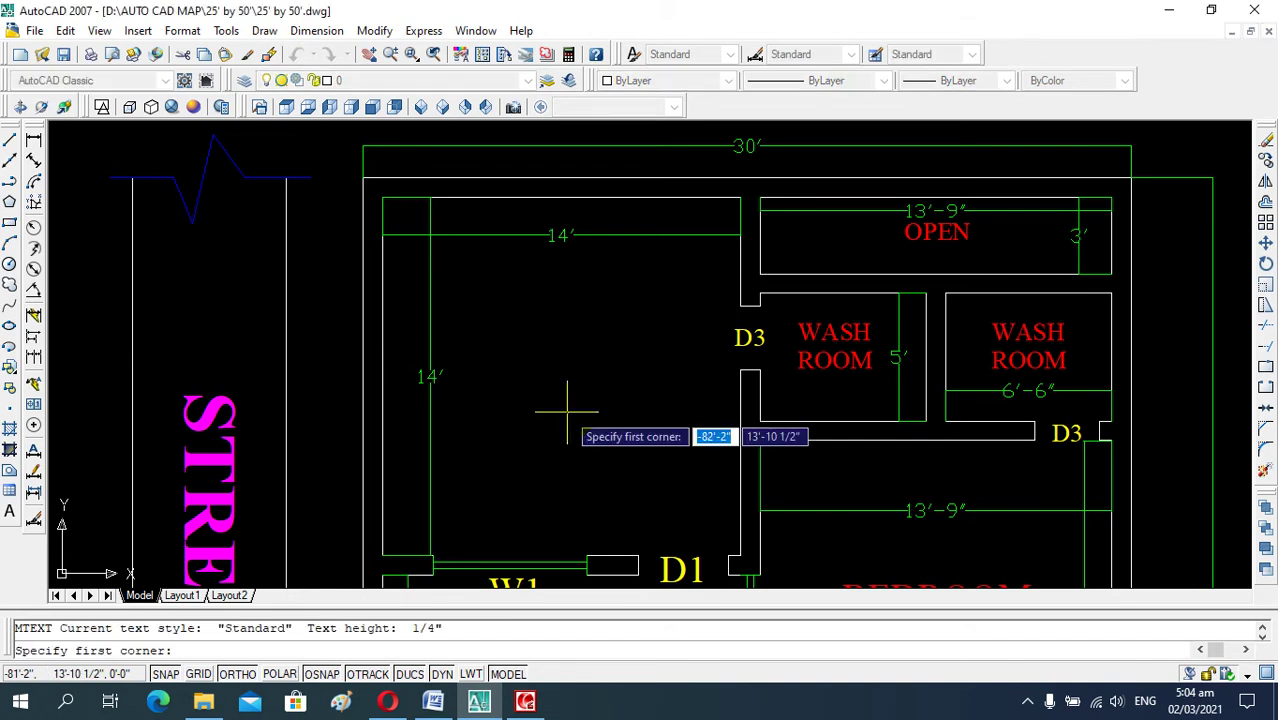
Draw the multiline text box across the empty 14' bedroom area.
left_click(476, 326)
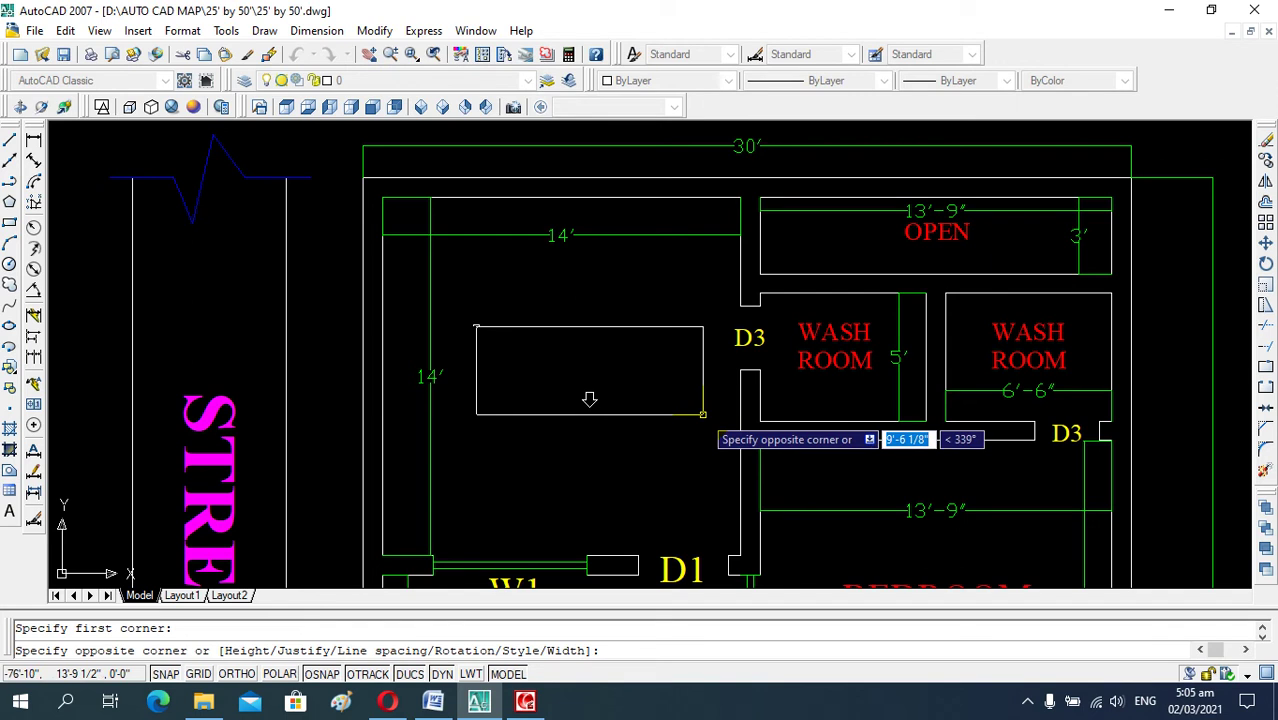
left_click(710, 427)
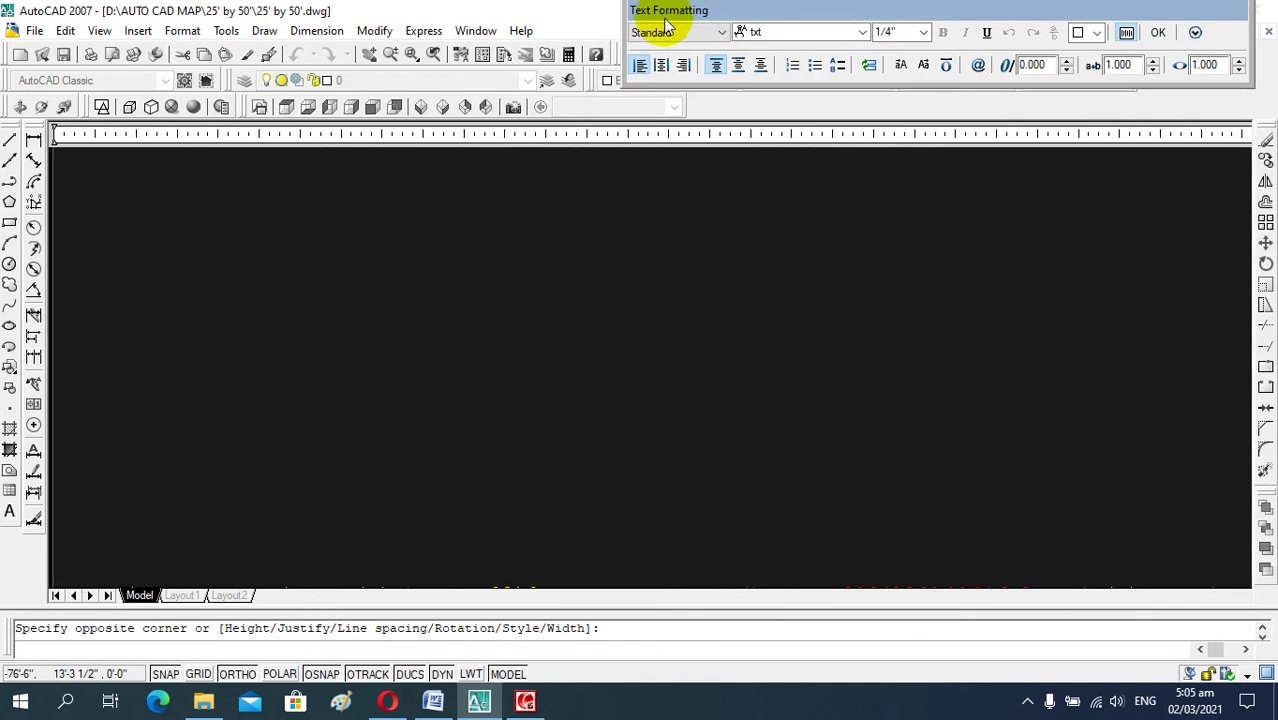
Set the label font to Times New Roman with an 8" text height.
left_click_drag(765, 8, 546, 134)
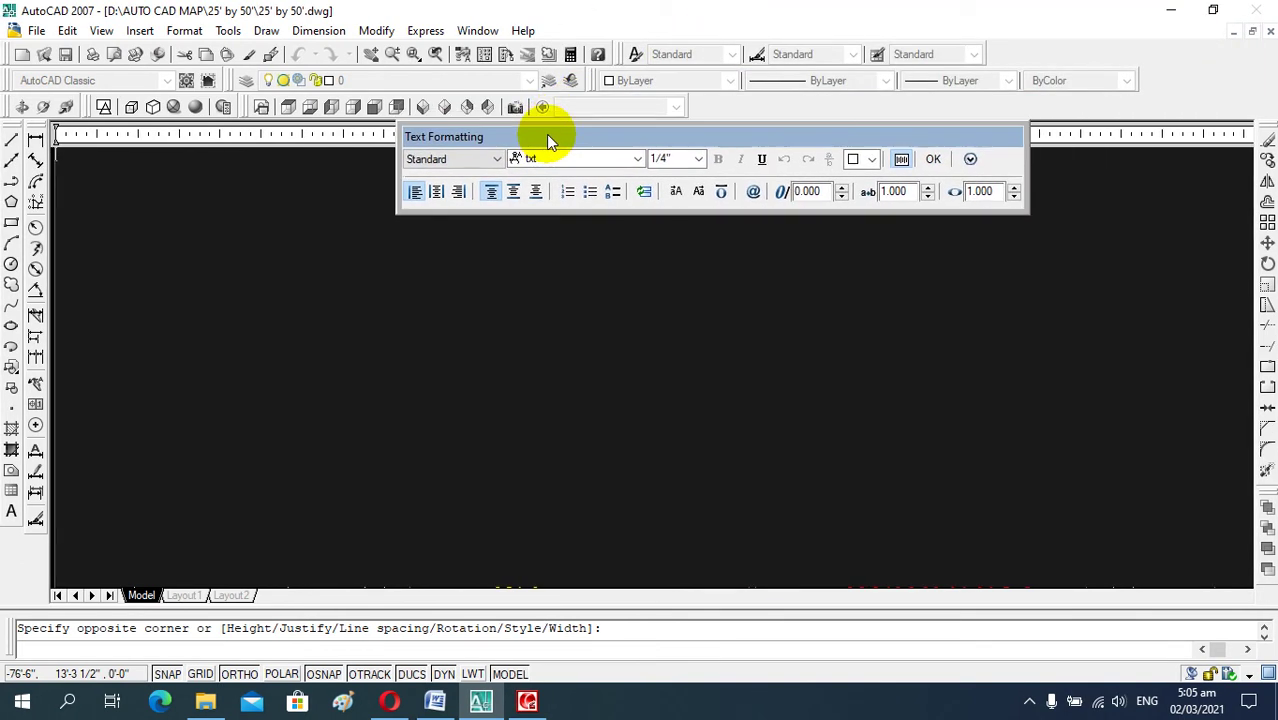
left_click(637, 160)
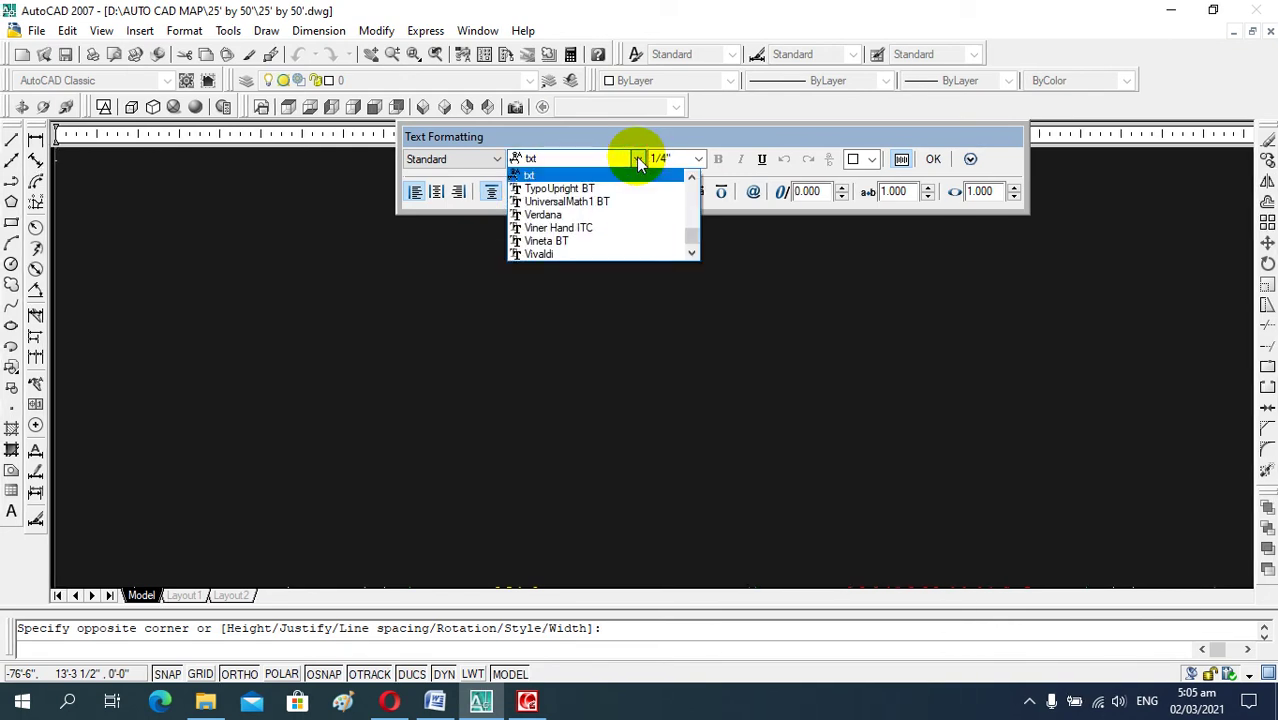
key("Down")
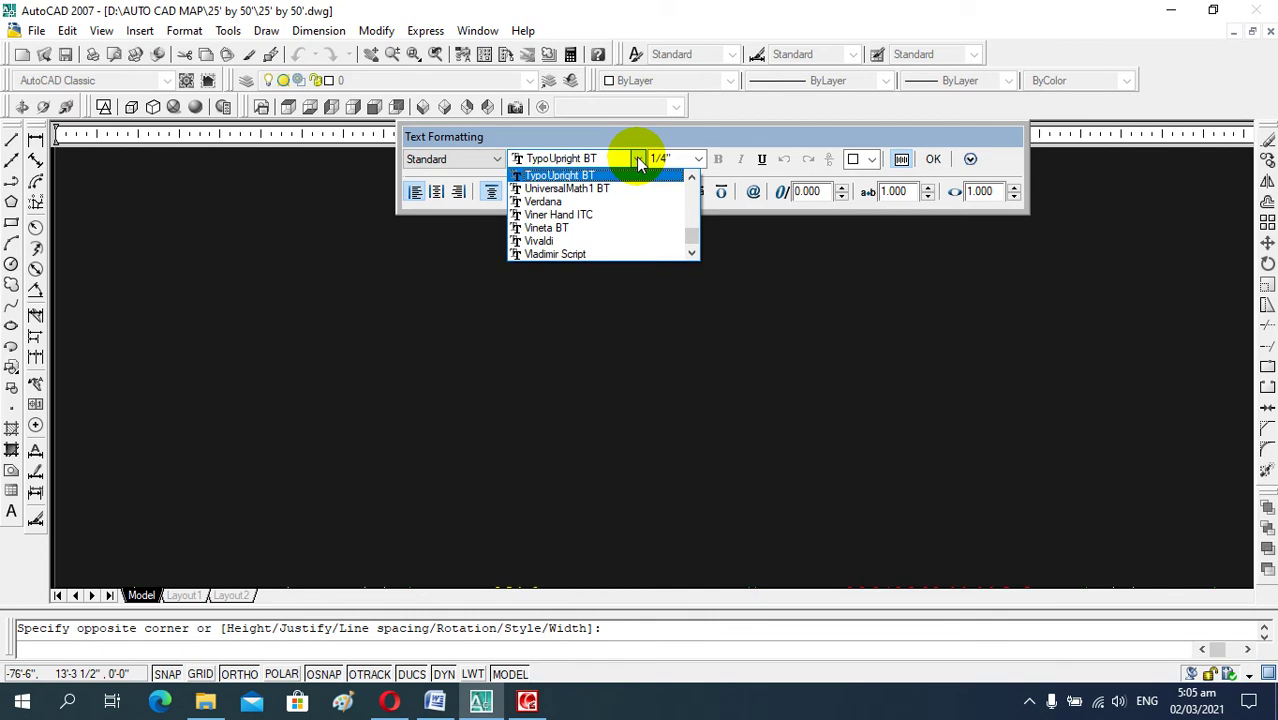
key("Up")
key("Up")
key("Up")
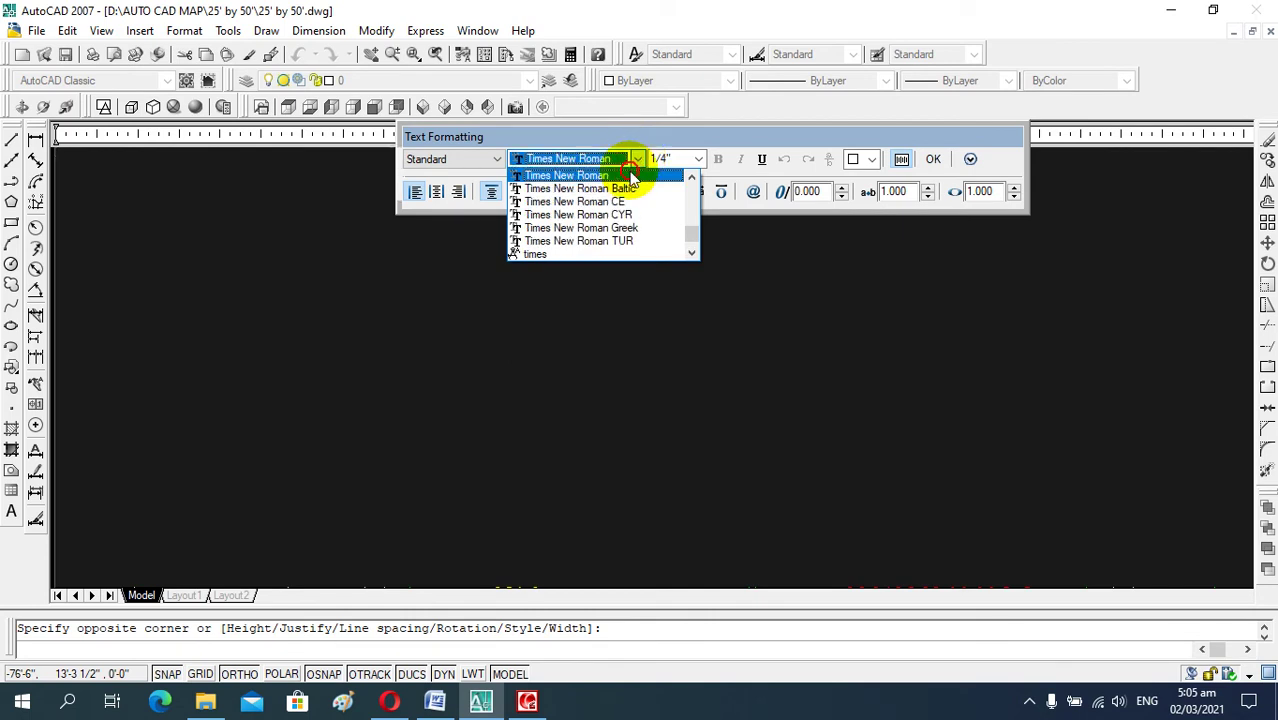
left_click(629, 176)
left_click(693, 161)
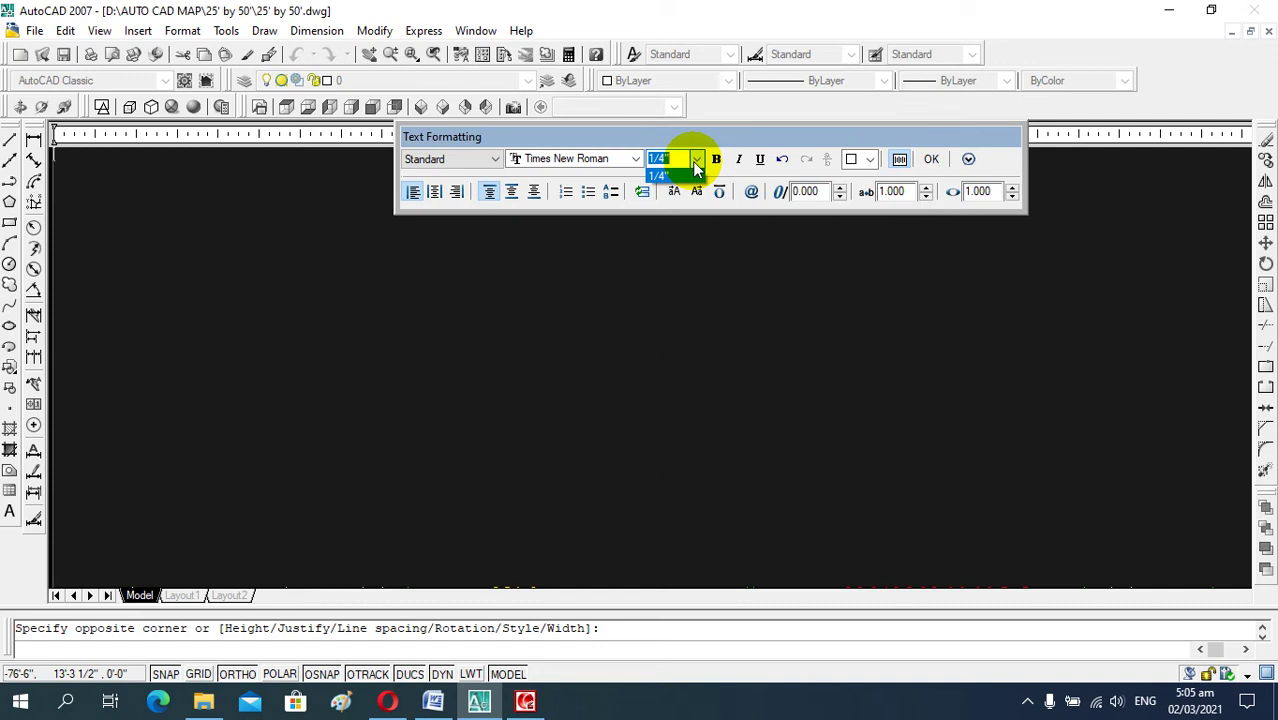
type("8")
type("'")
key("Return")
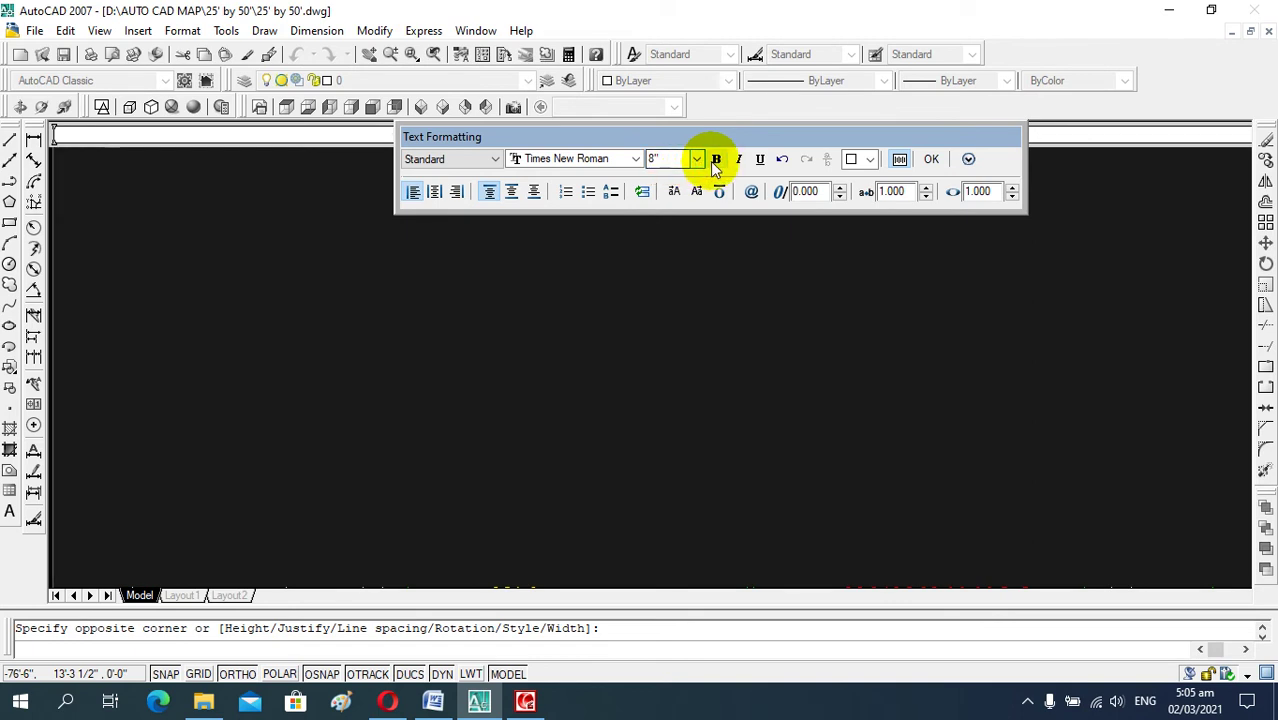
Type BEDROOM in bold blue text and place the label.
left_click(716, 161)
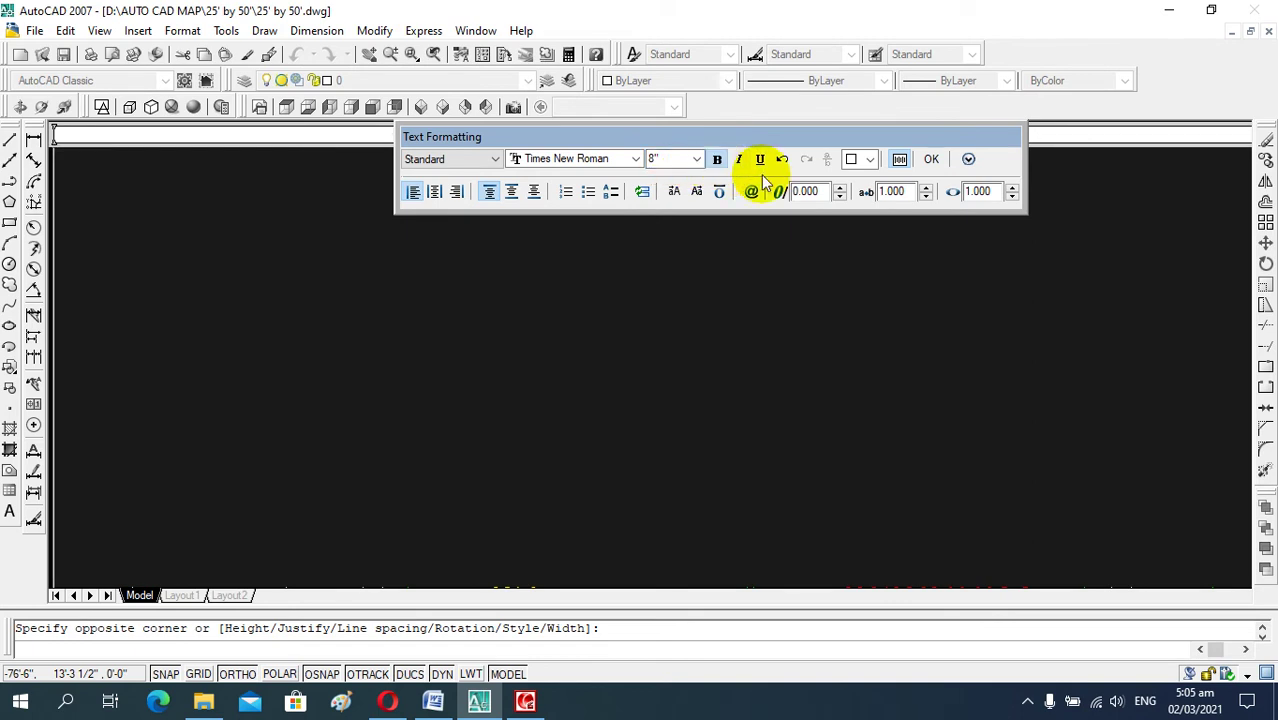
left_click(871, 162)
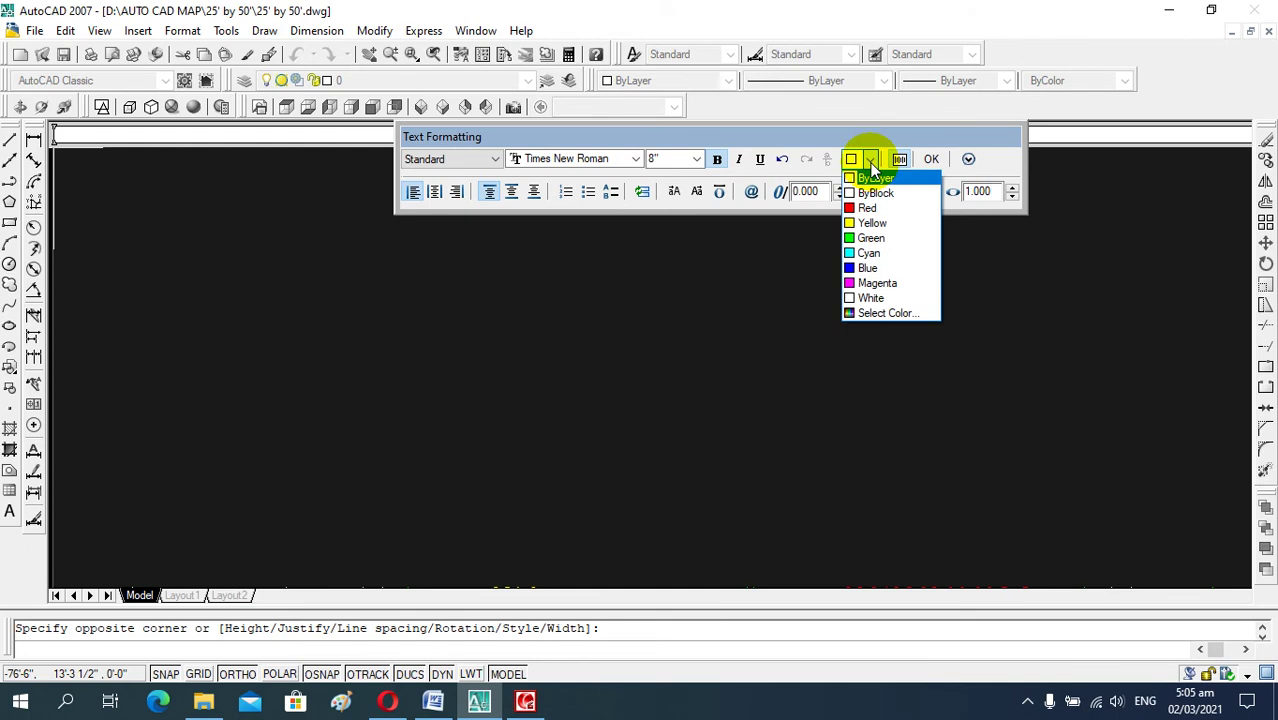
left_click(868, 268)
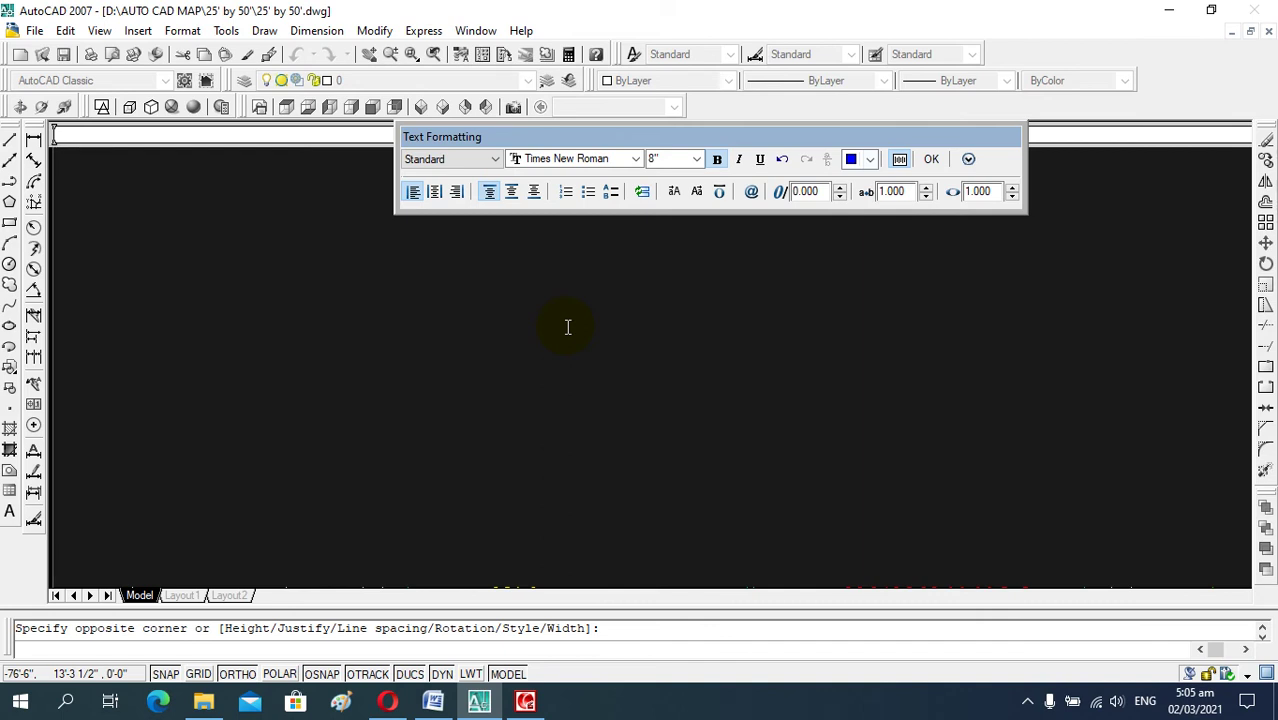
type("BEDROOM")
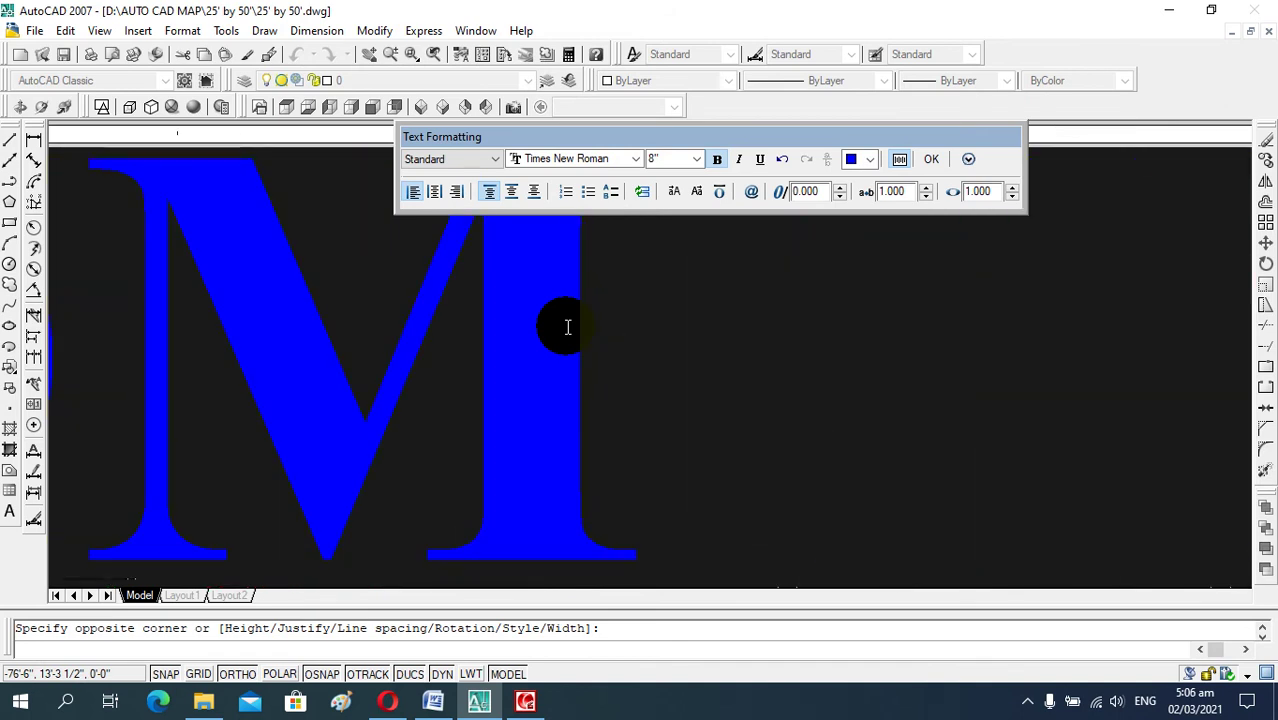
key("Return")
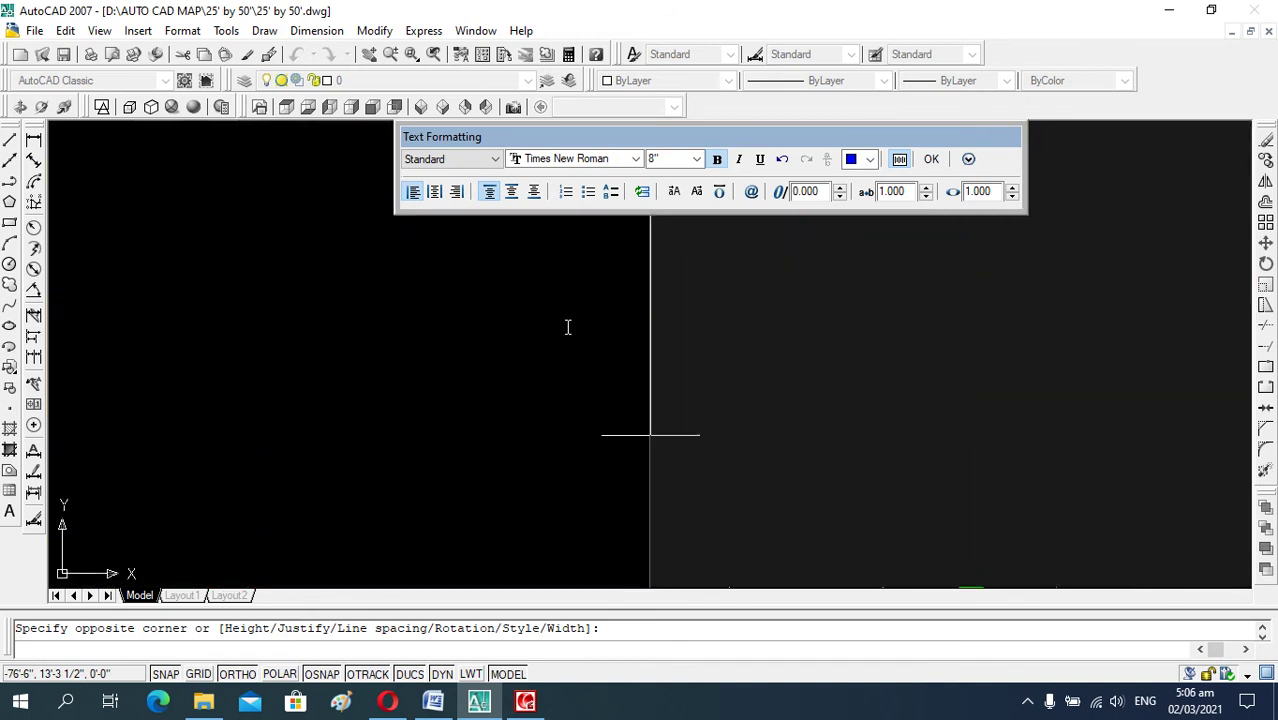
left_click(545, 344)
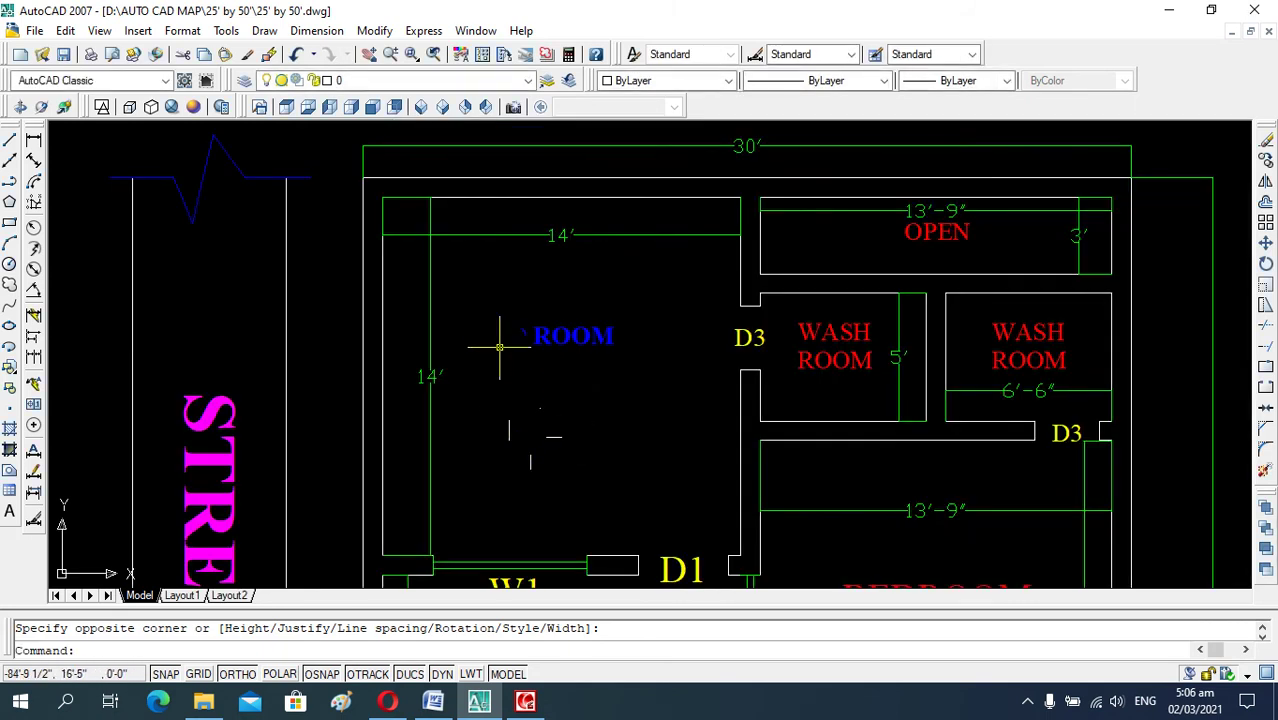
scroll(508, 361, "up", 5)
scroll(508, 371, "down", 3)
scroll(565, 371, "up", 2)
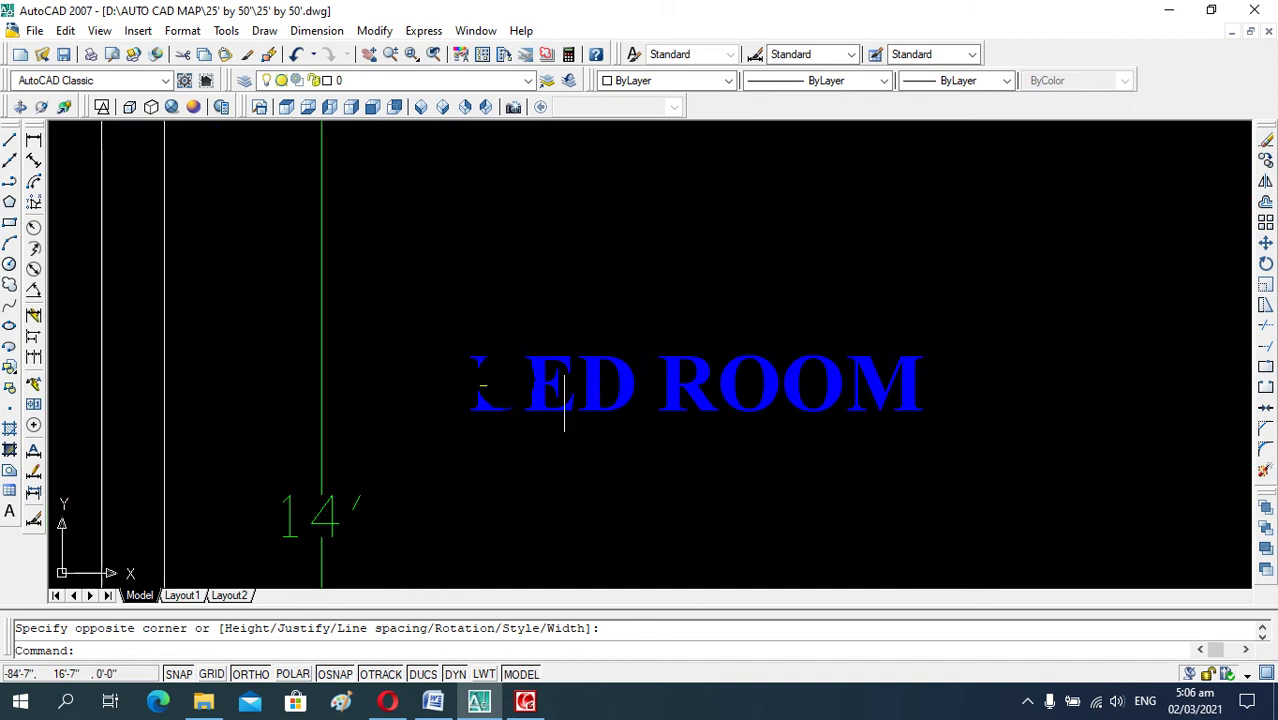
scroll(650, 432, "down", 2)
scroll(652, 432, "down", 2)
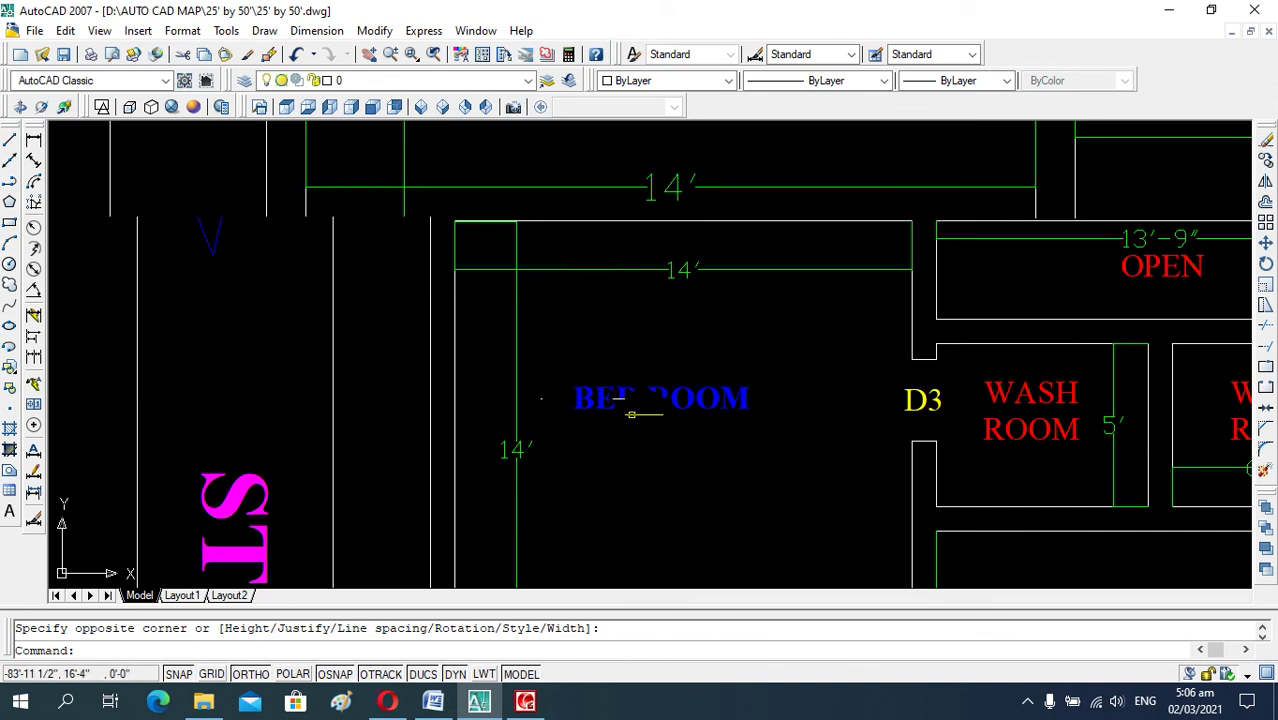
key("Escape")
left_click(674, 400)
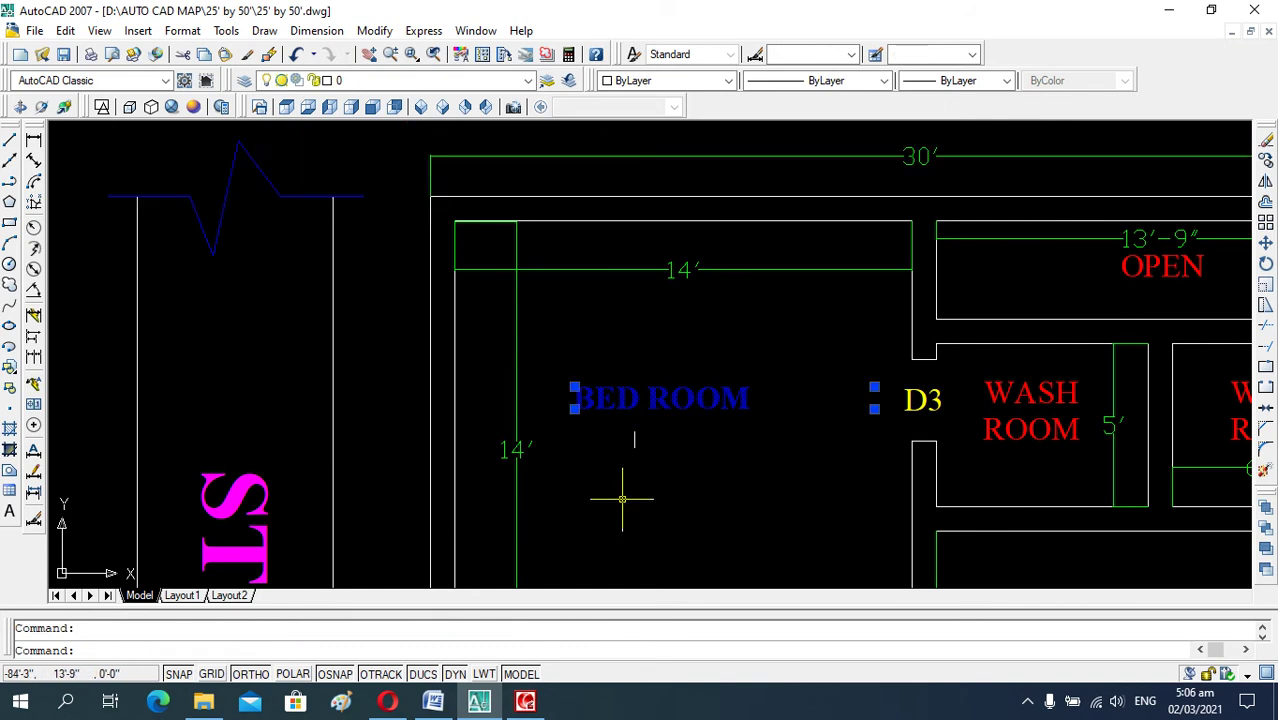
Delete the horizontal and vertical 14' dimensions inside the bedroom.
key("Escape")
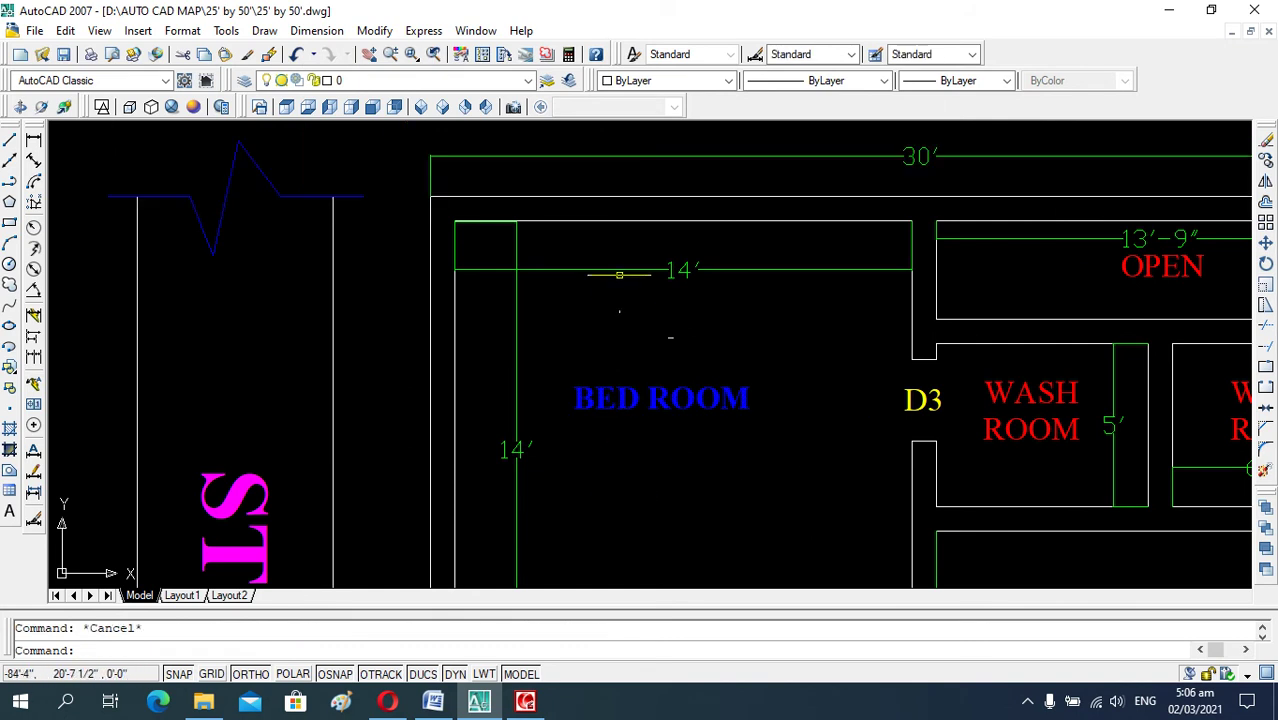
left_click(708, 272)
left_click(507, 327)
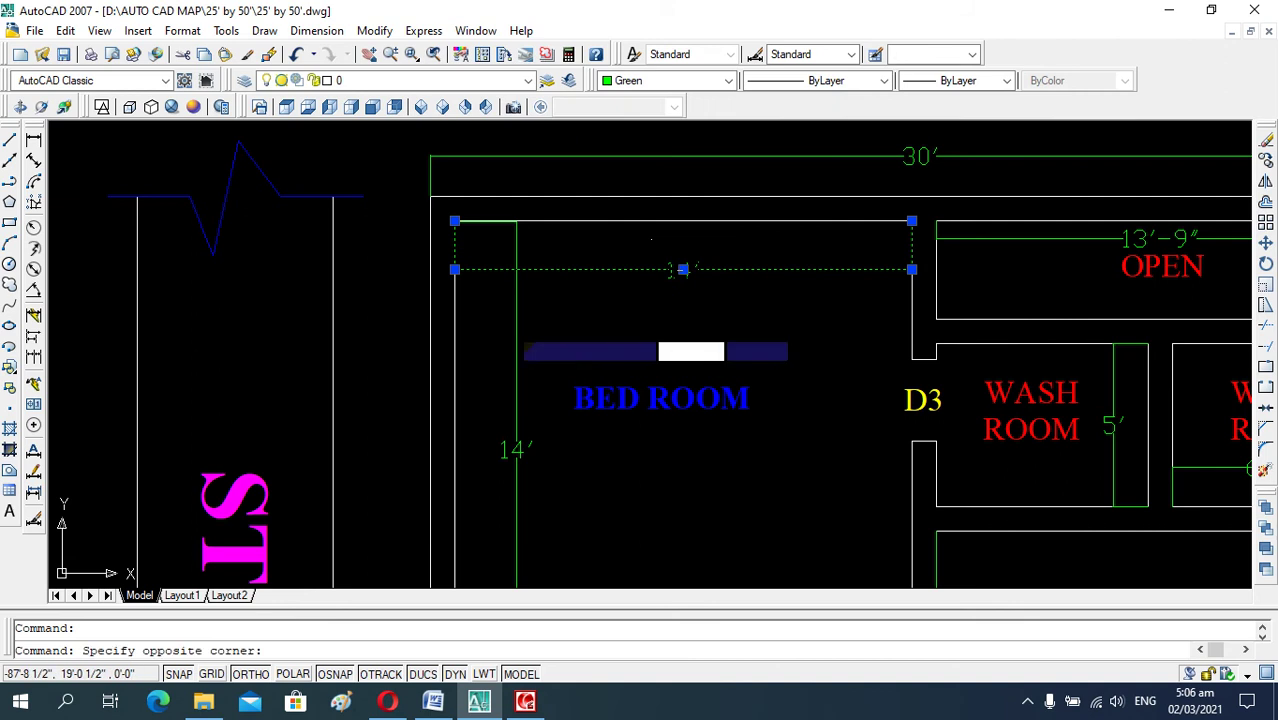
left_click(492, 371)
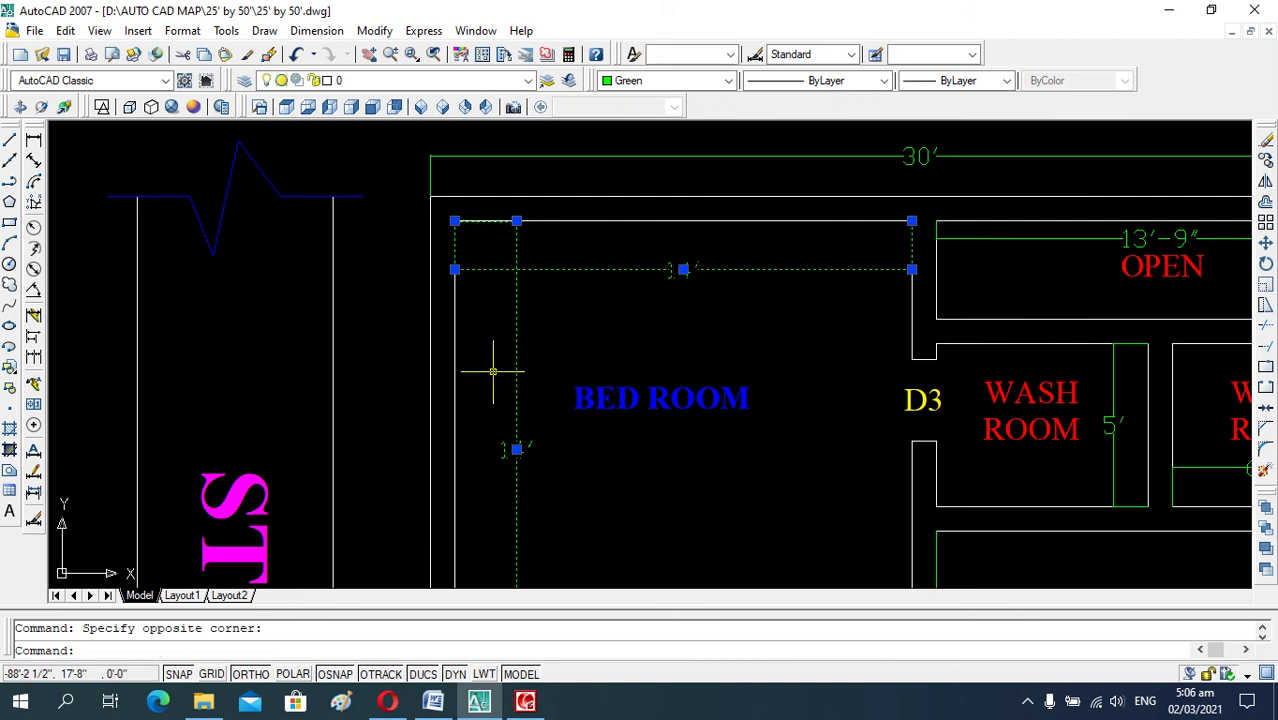
key("Delete")
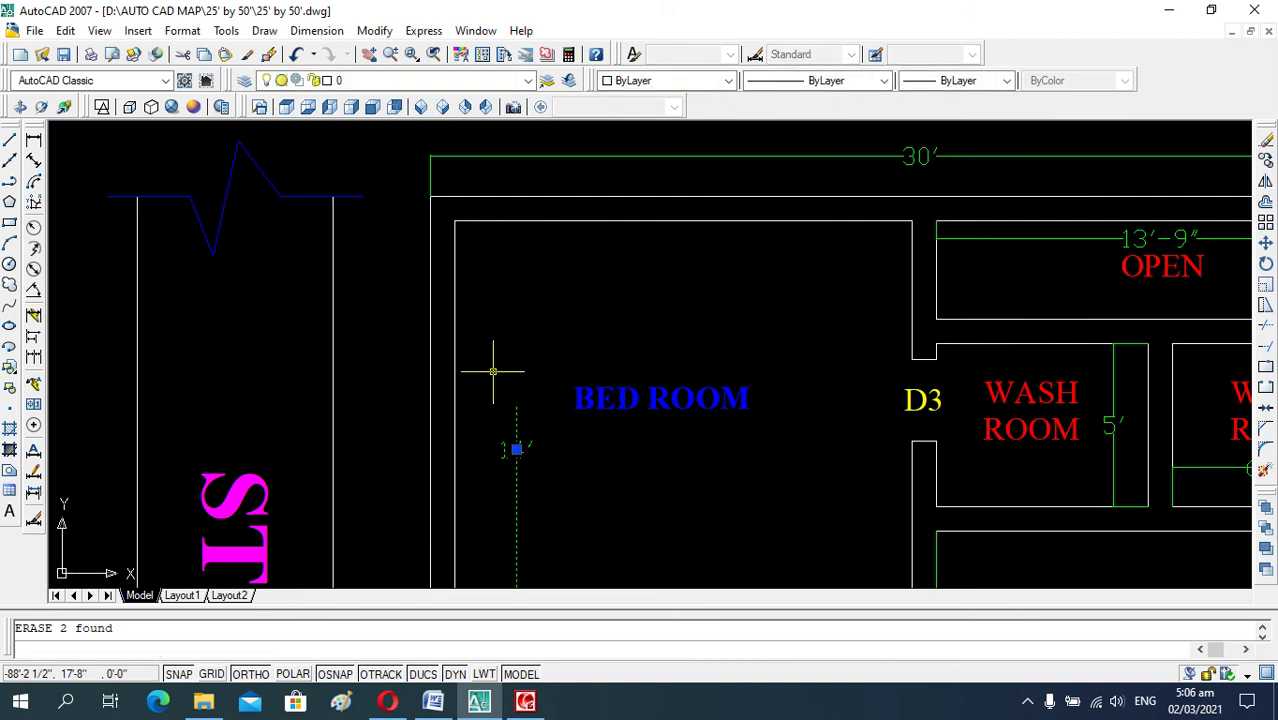
Cancel a stray ERASE command and open the Dimension Style Manager with D.
type("e")
key("Return")
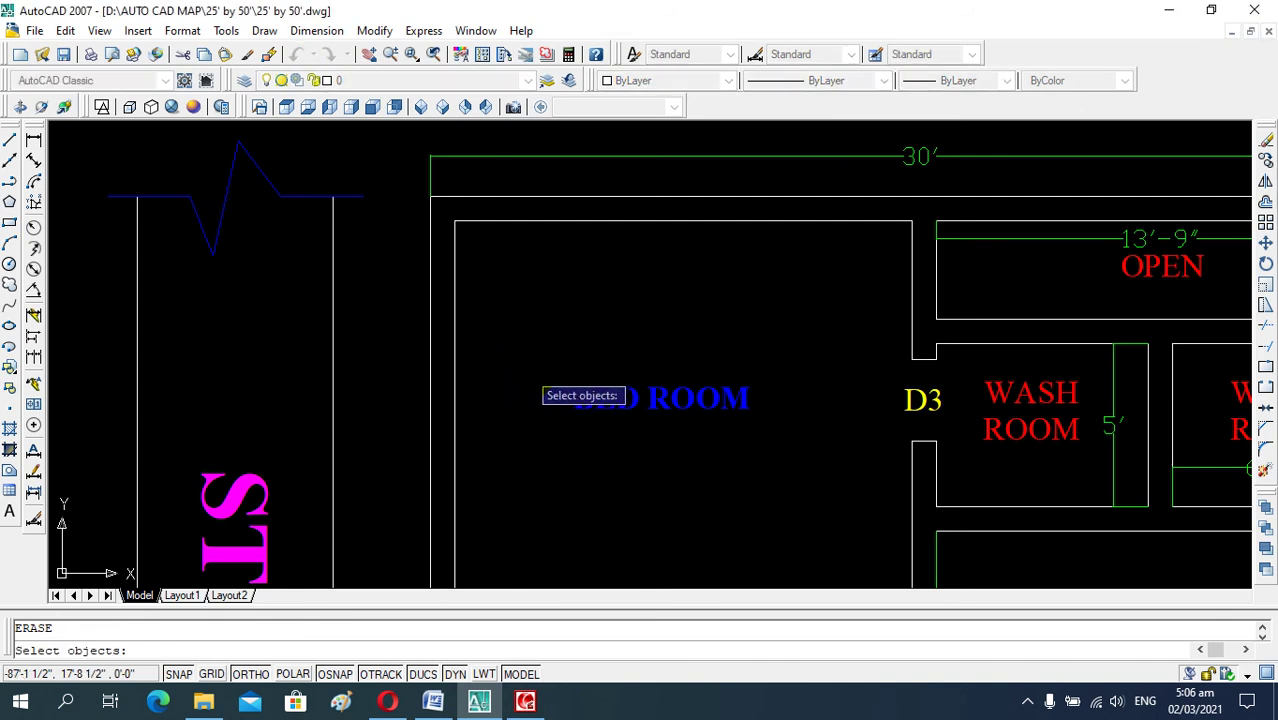
key("Escape")
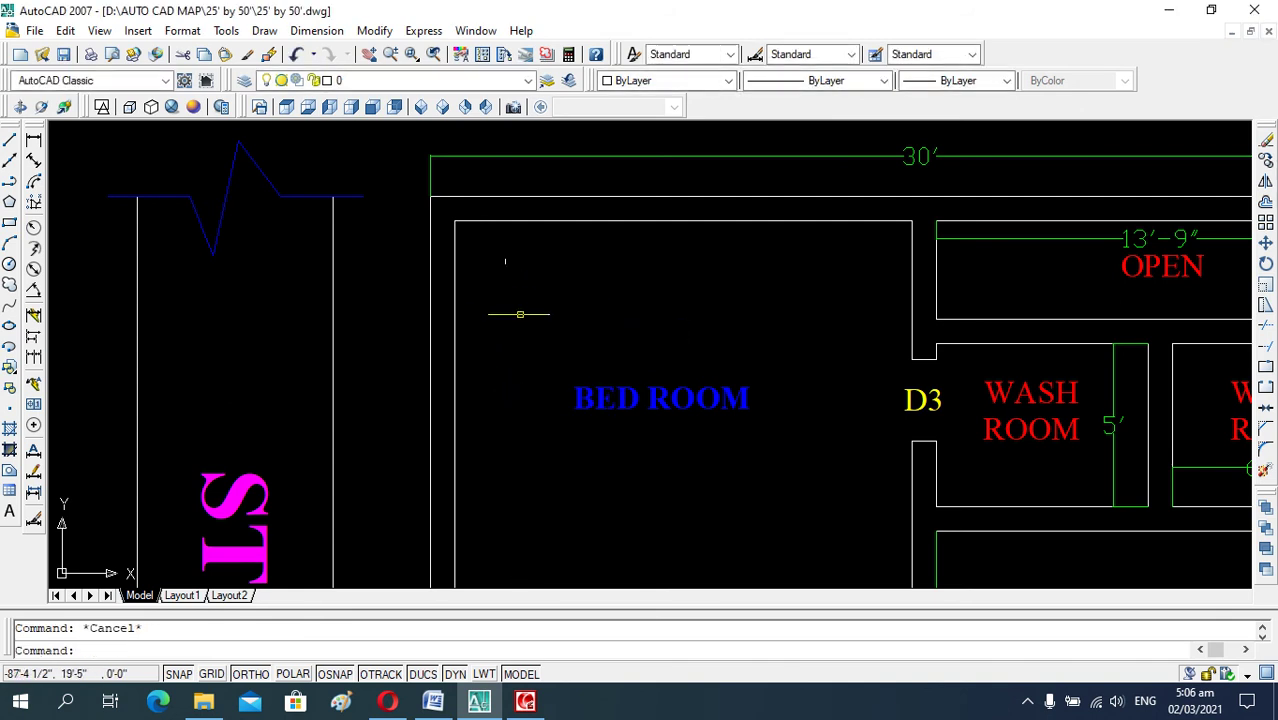
type("d")
key("Return")
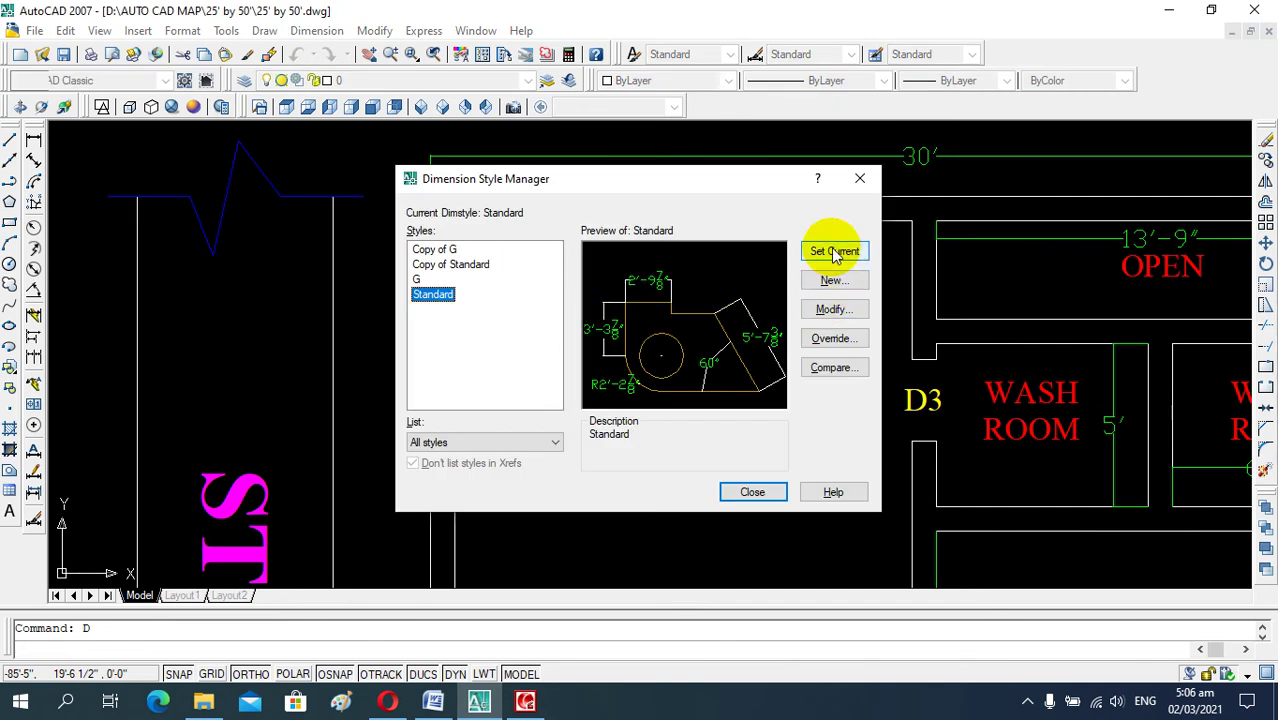
Create a new dimension style named Copy(2) of Standard, starting from Standard.
left_click(838, 284)
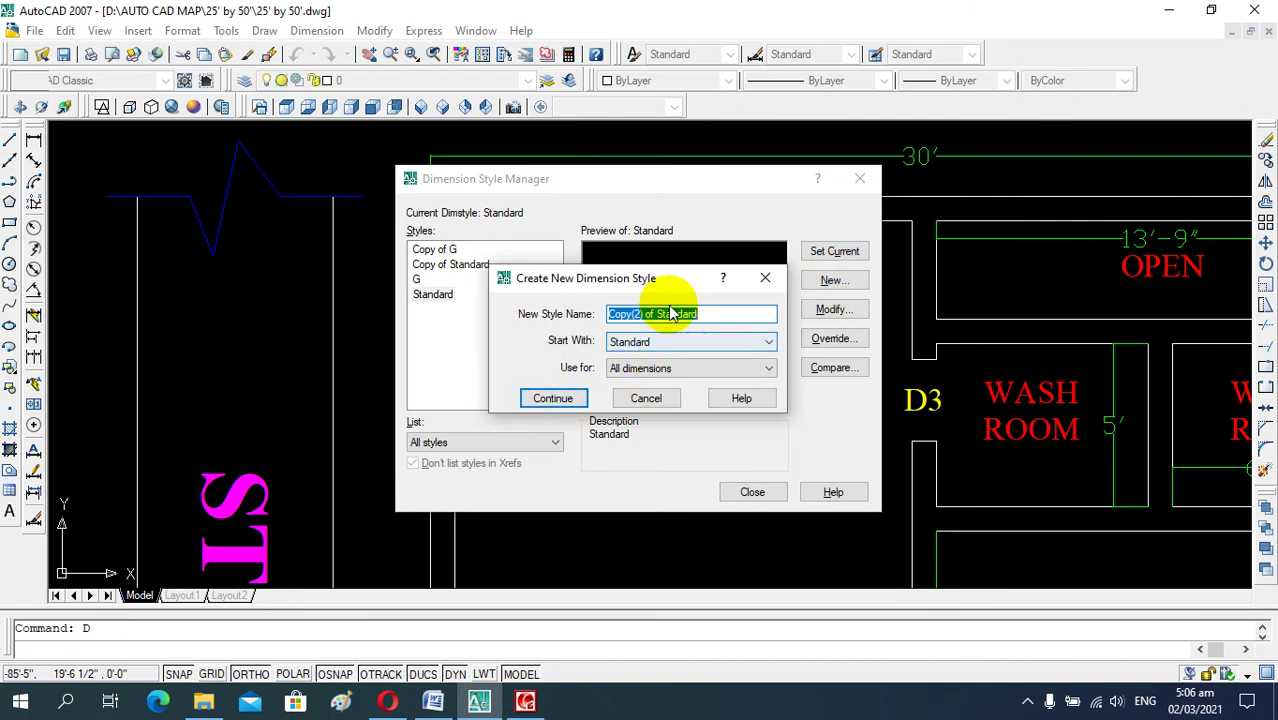
left_click(562, 399)
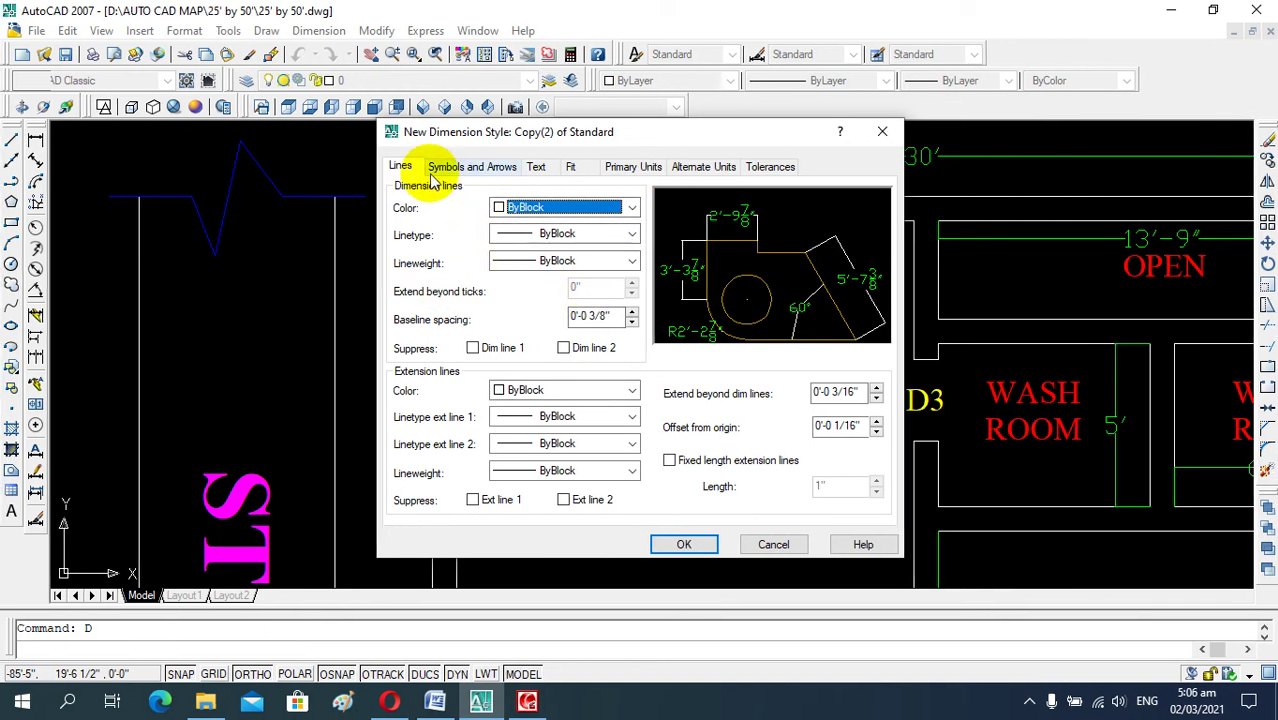
Set dimension line colour to Red, leaving lineweight and extension linetype ByBlock.
left_click(545, 208)
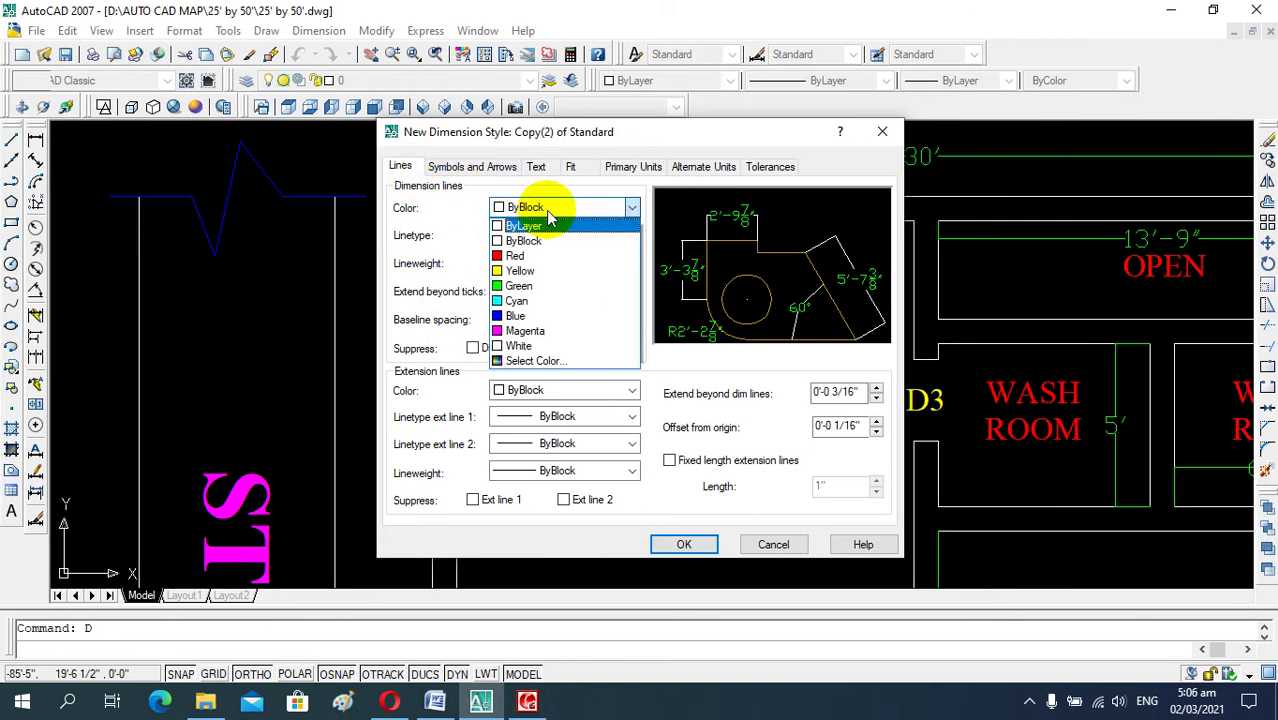
left_click(516, 257)
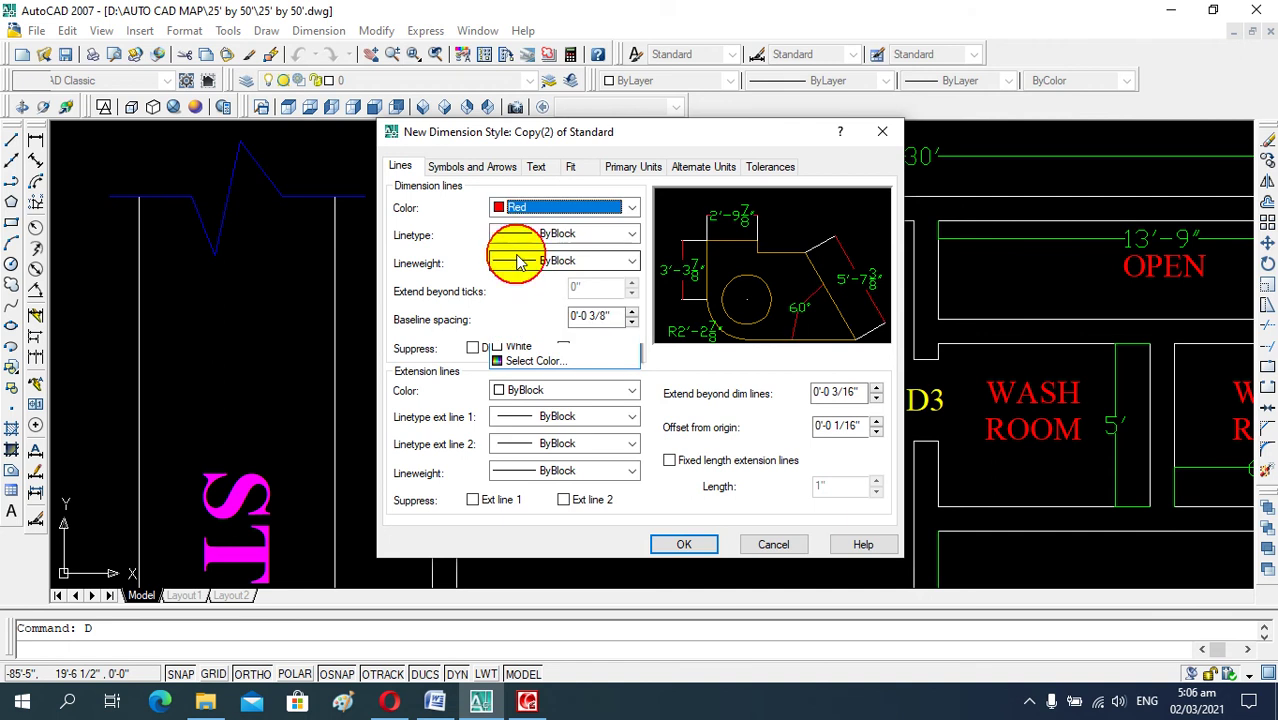
left_click(558, 234)
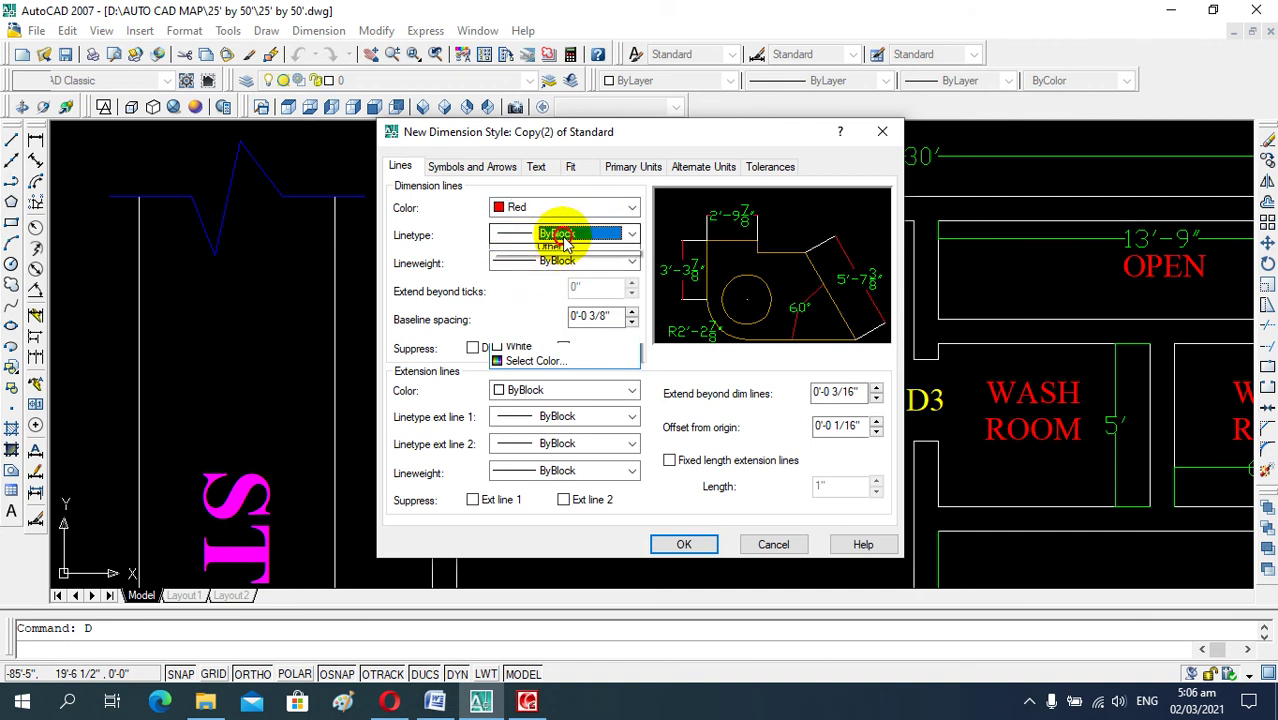
left_click(565, 244)
left_click(566, 262)
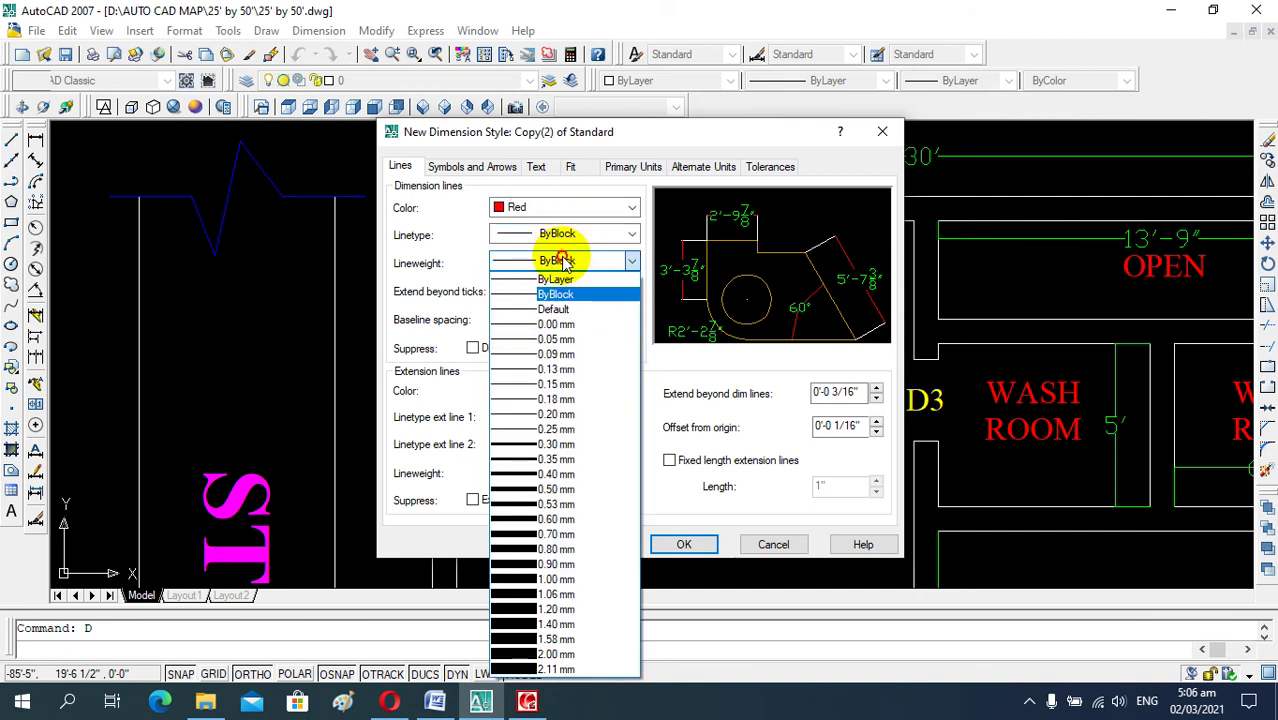
left_click(565, 260)
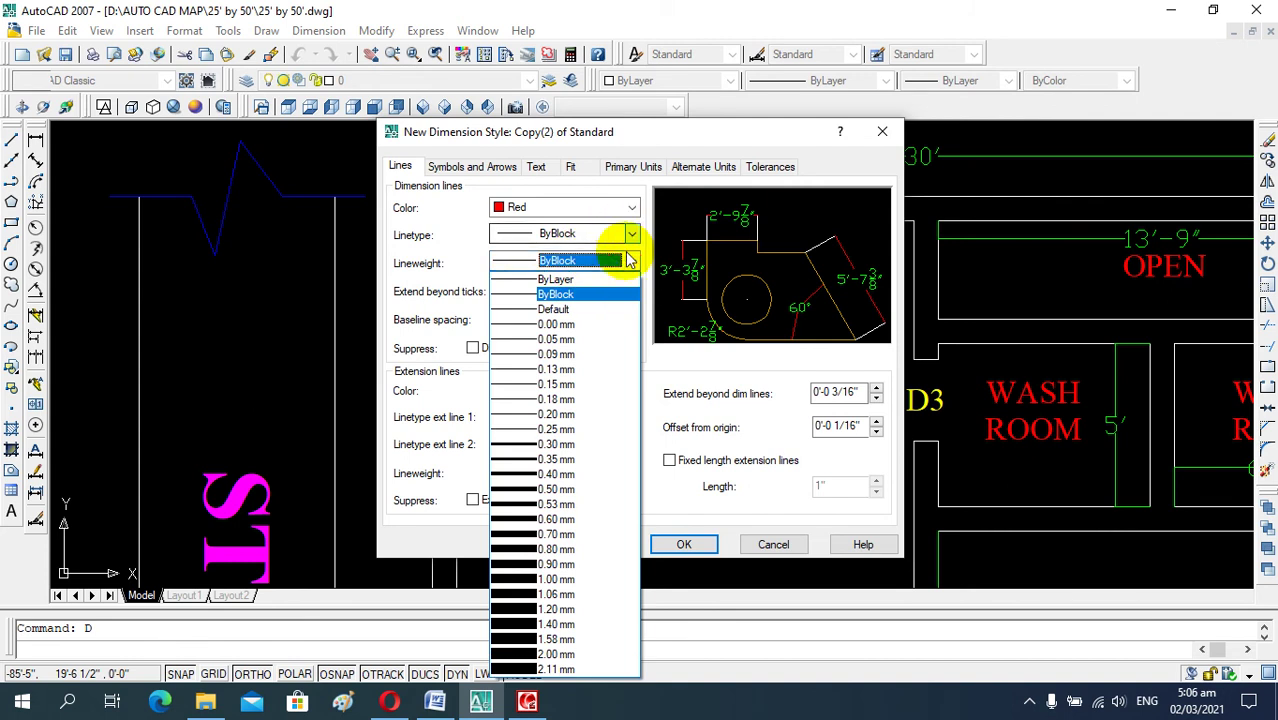
left_click(482, 318)
left_click(528, 418)
left_click(505, 310)
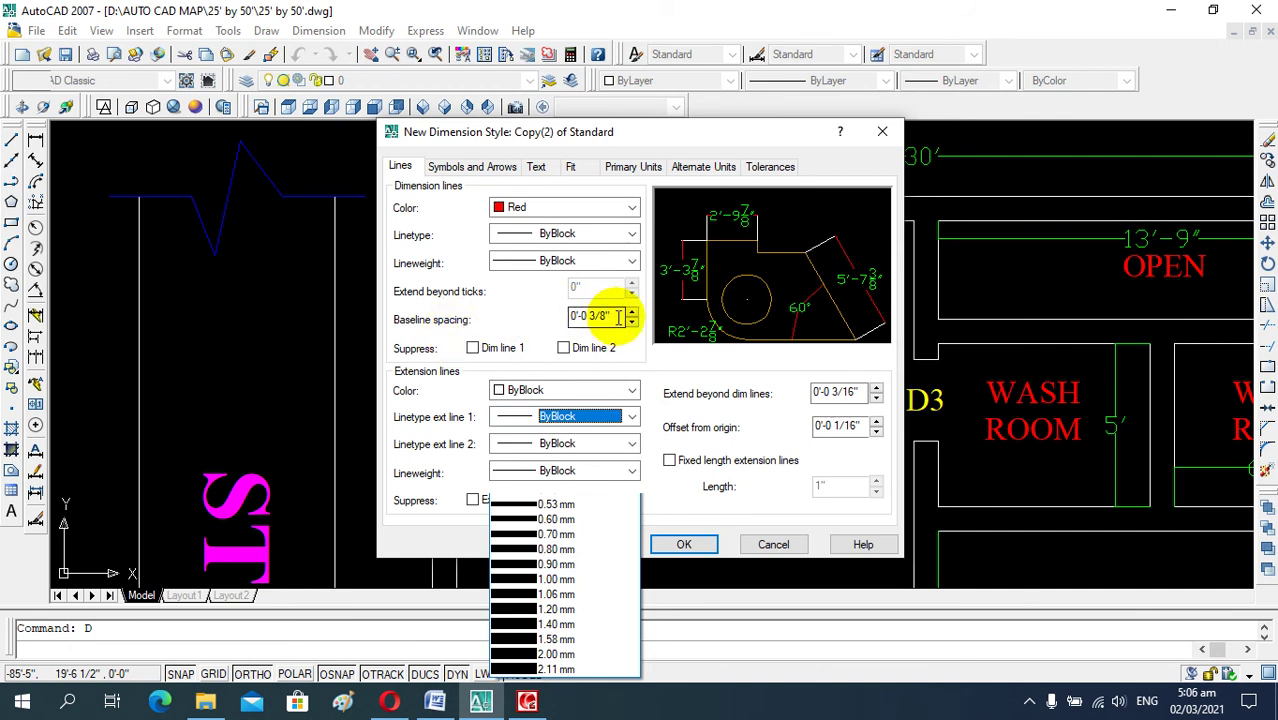
left_click(630, 418)
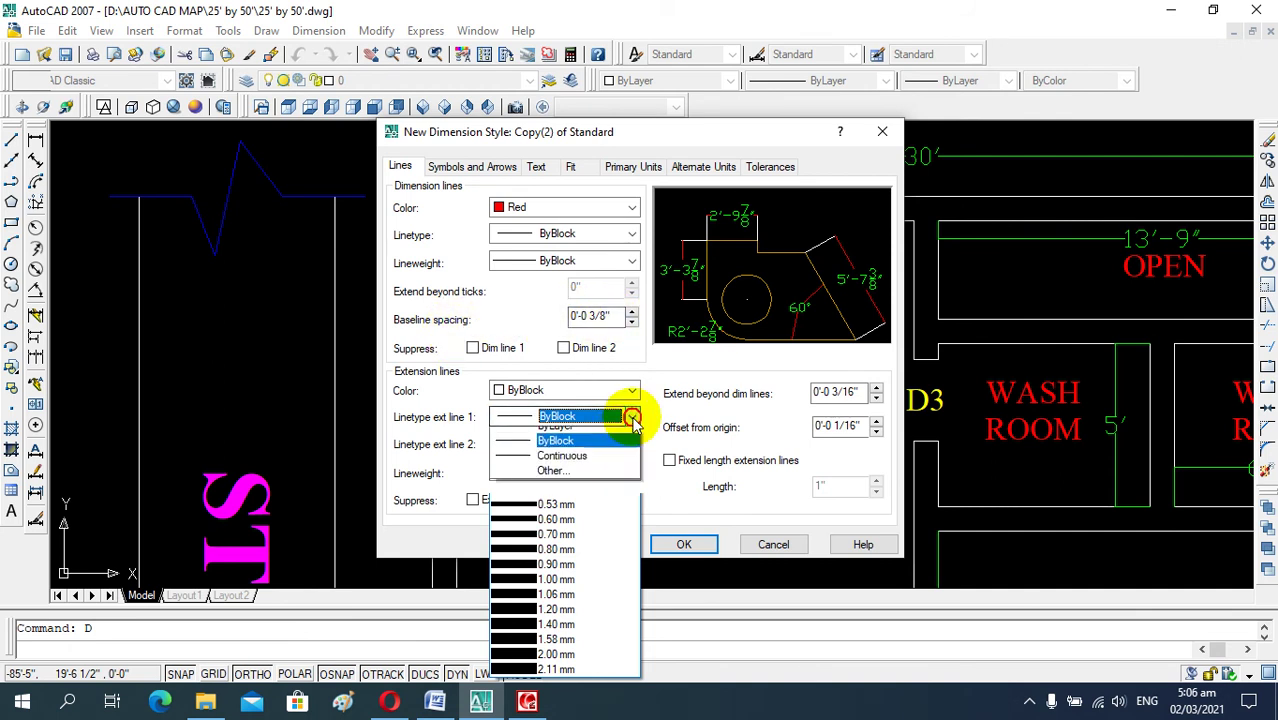
left_click(670, 378)
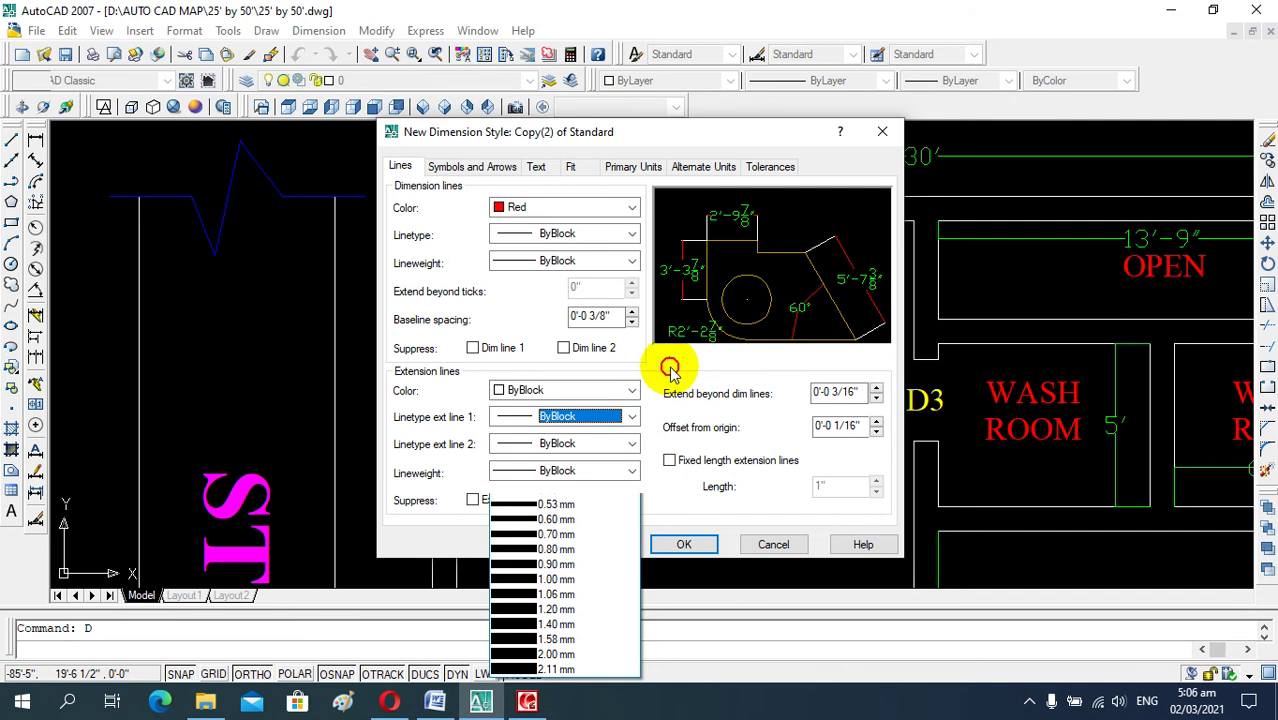
left_click(478, 168)
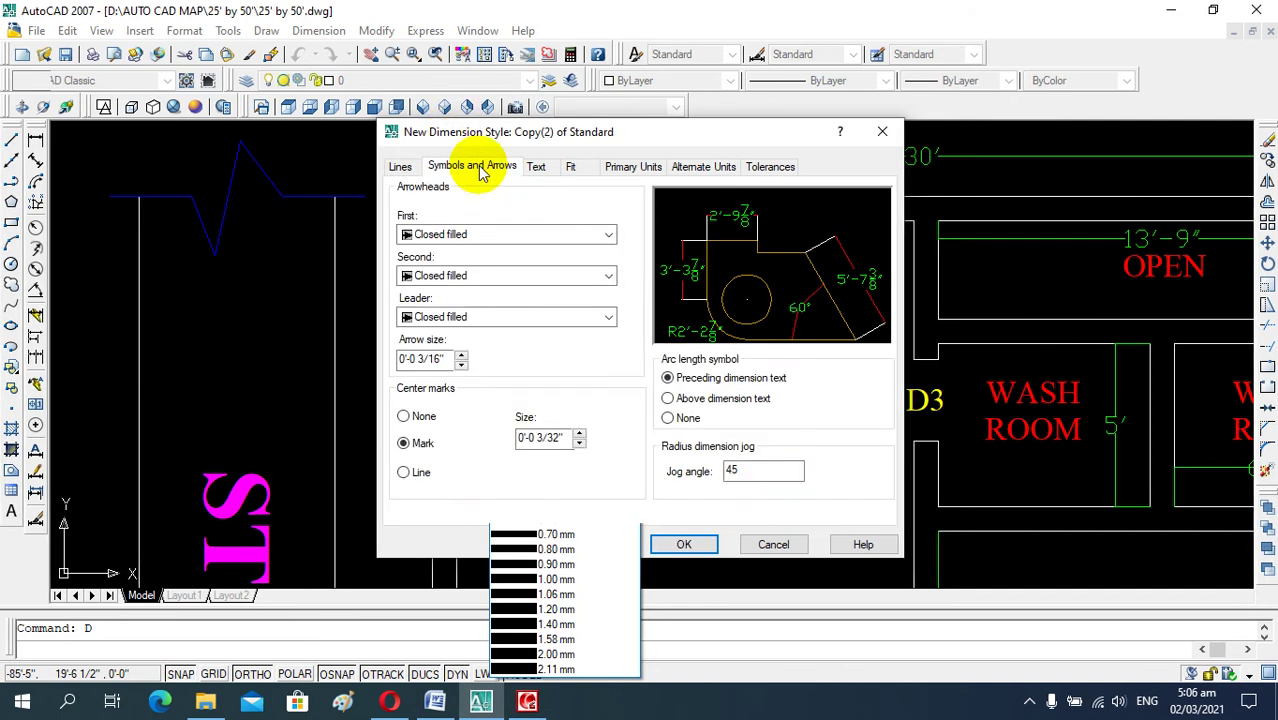
Leave the first arrowhead set to Closed filled in Symbols and Arrows.
left_click(513, 236)
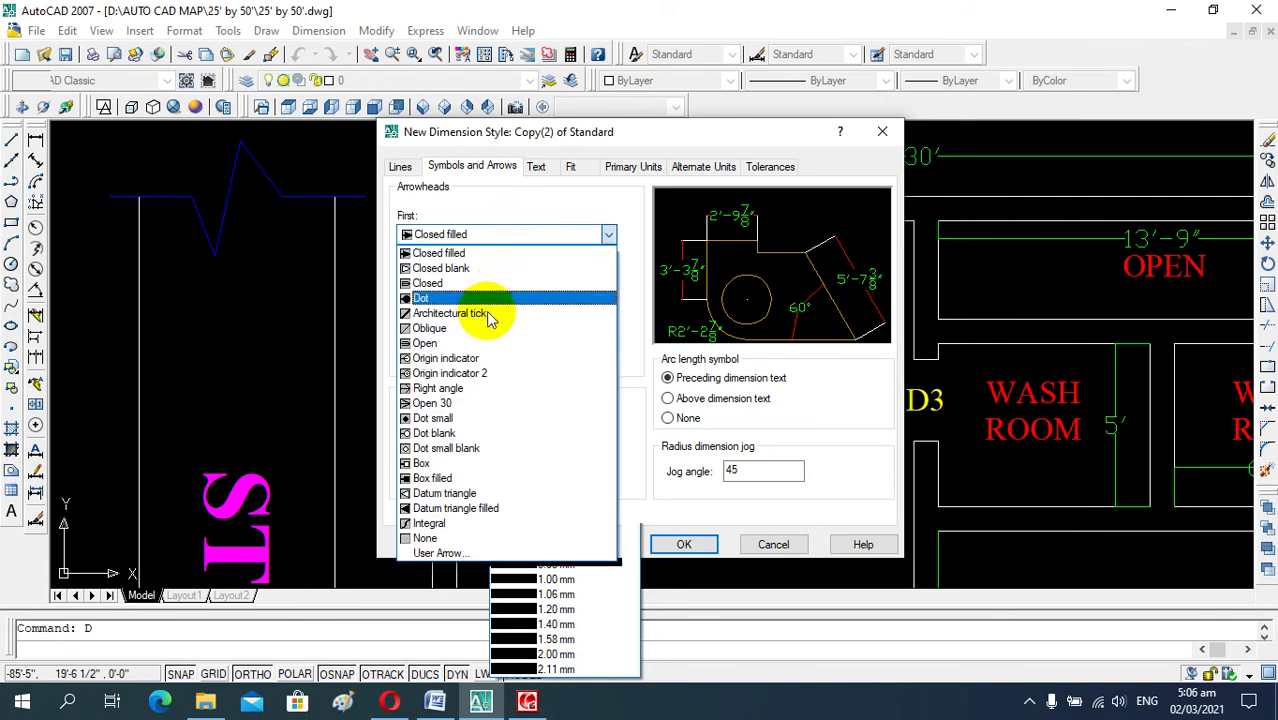
left_click(485, 254)
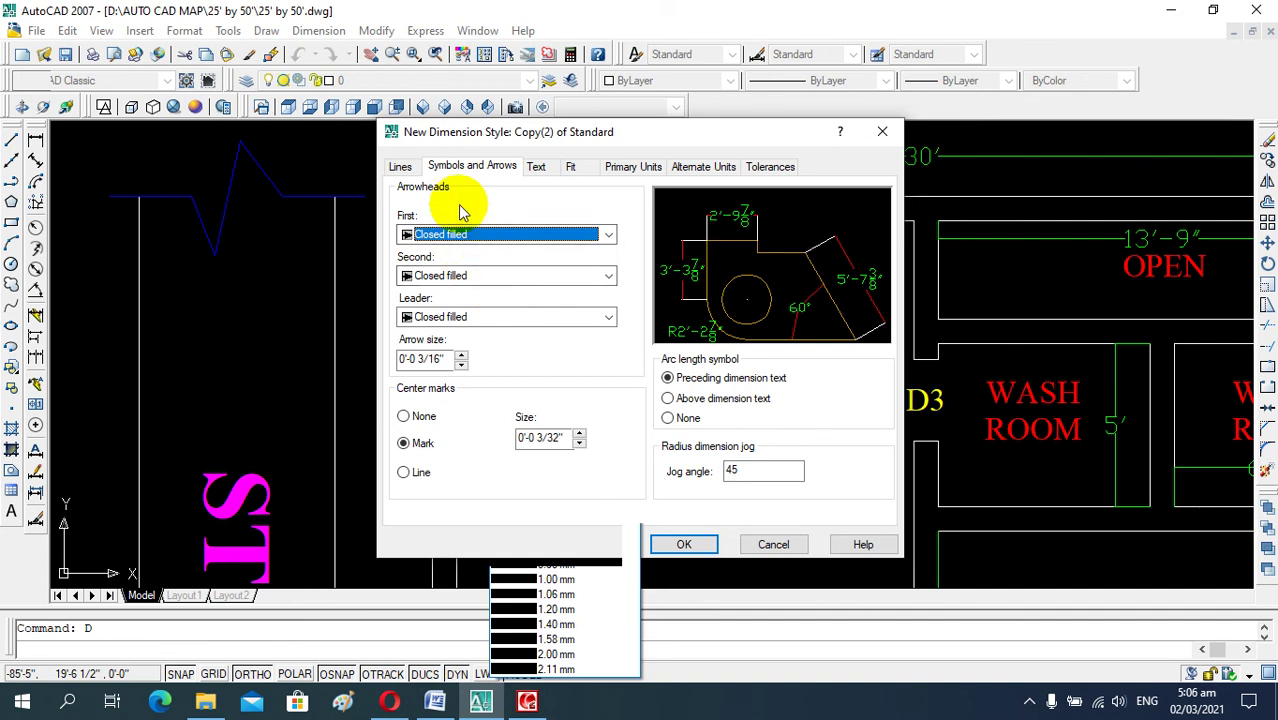
left_click(536, 167)
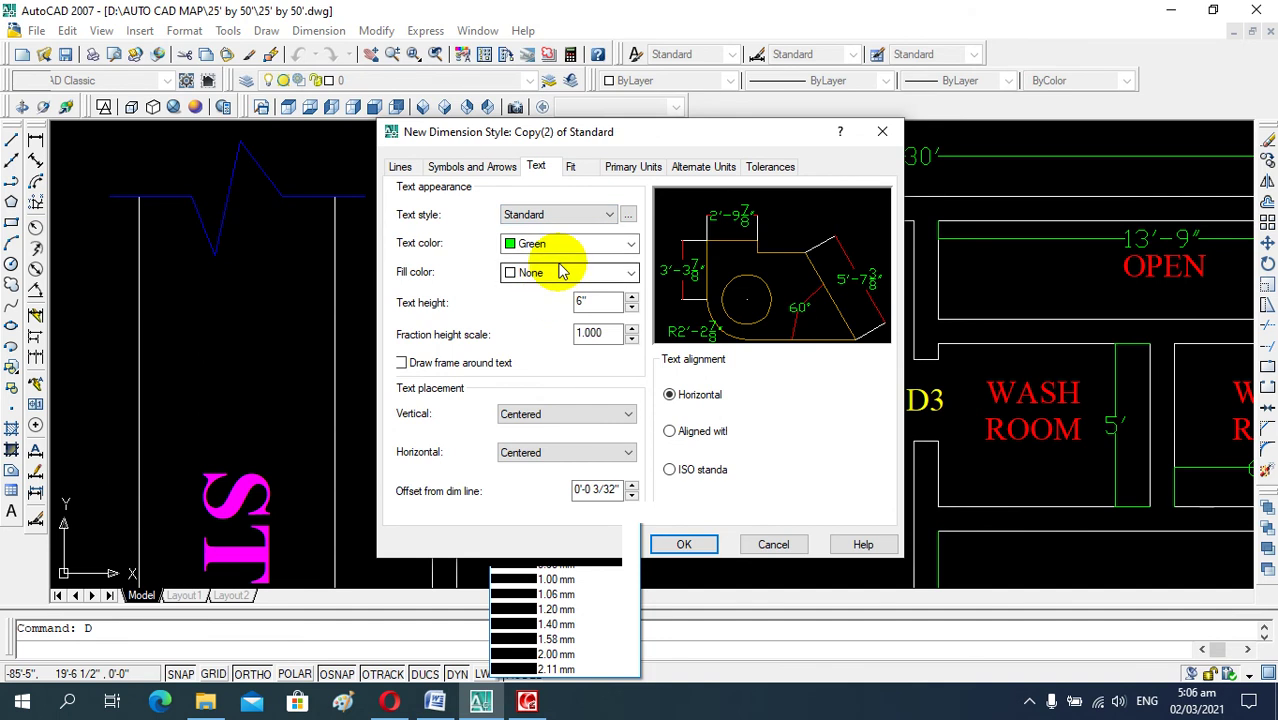
Change dimension text height from 6" to 7", keeping Green text and no fill.
double_click(603, 309)
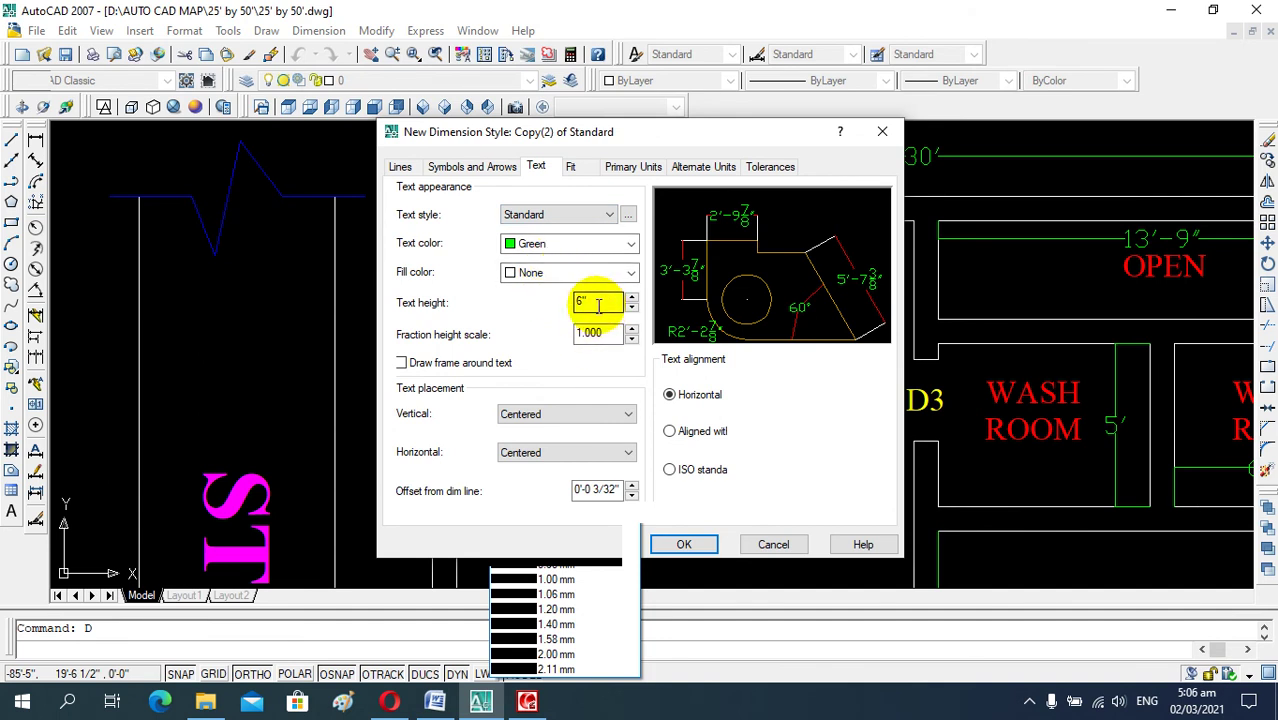
left_click_drag(598, 303, 563, 307)
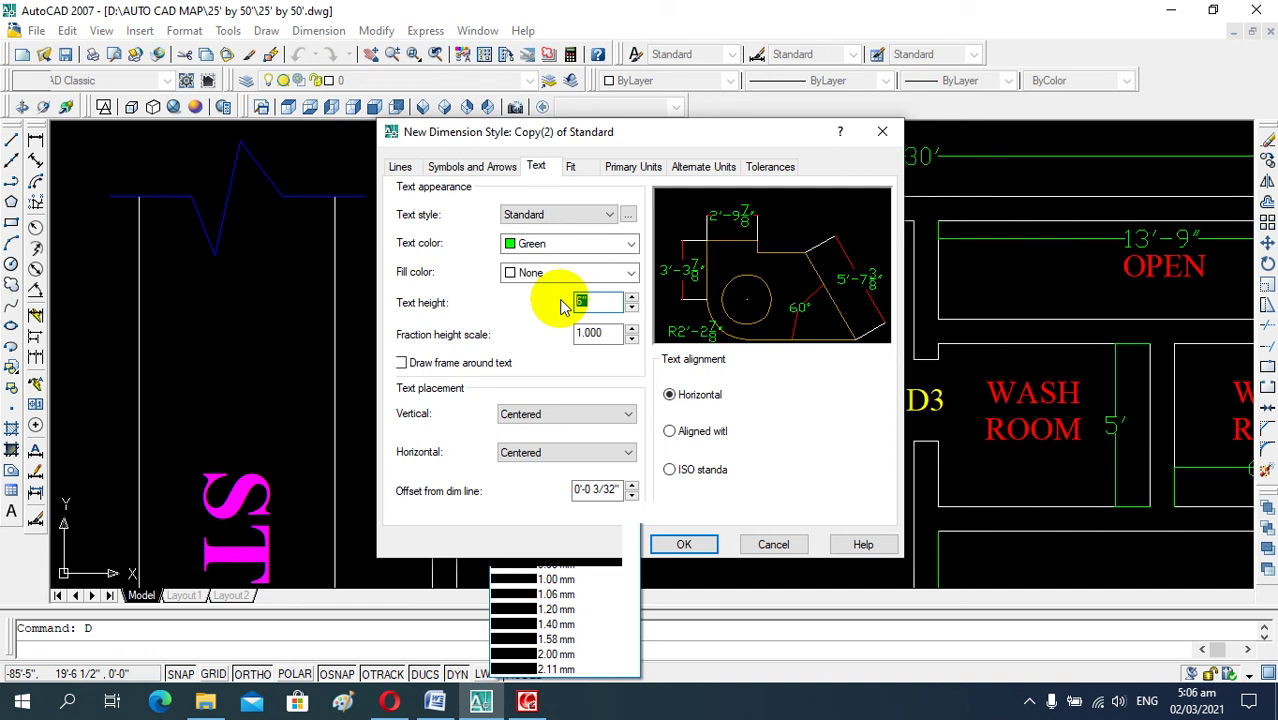
left_click(581, 302)
type("7")
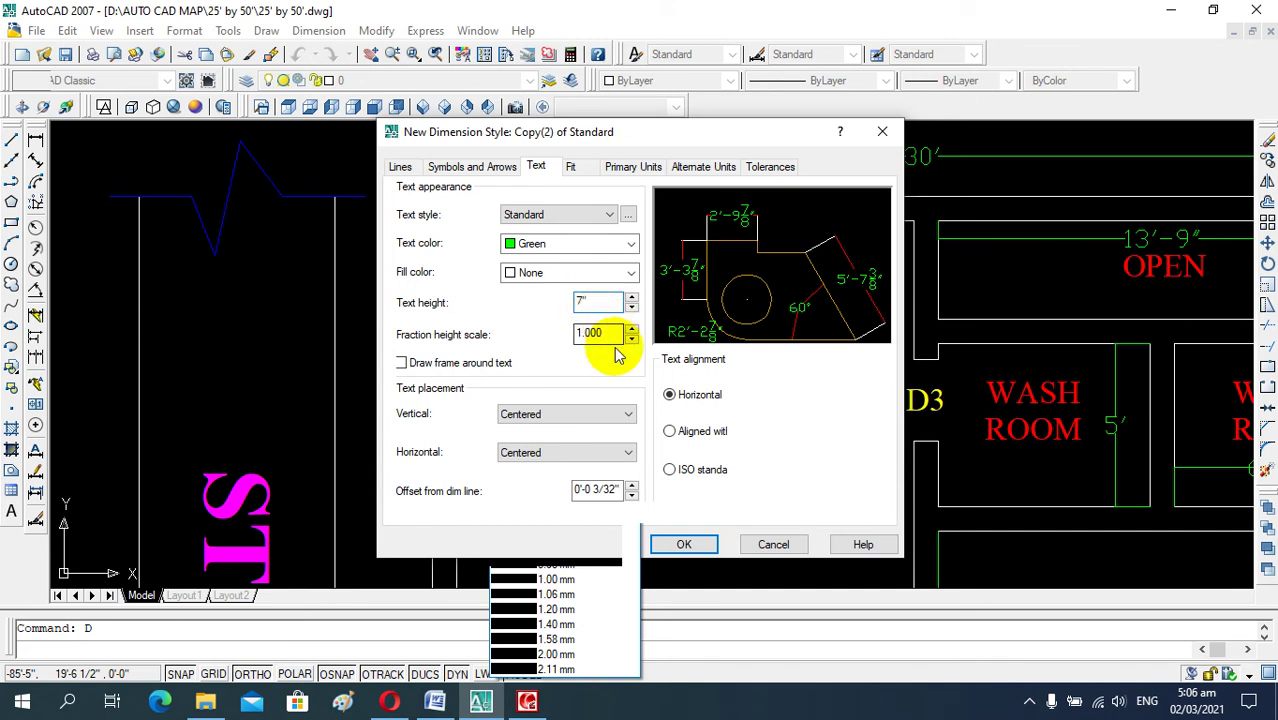
left_click(560, 245)
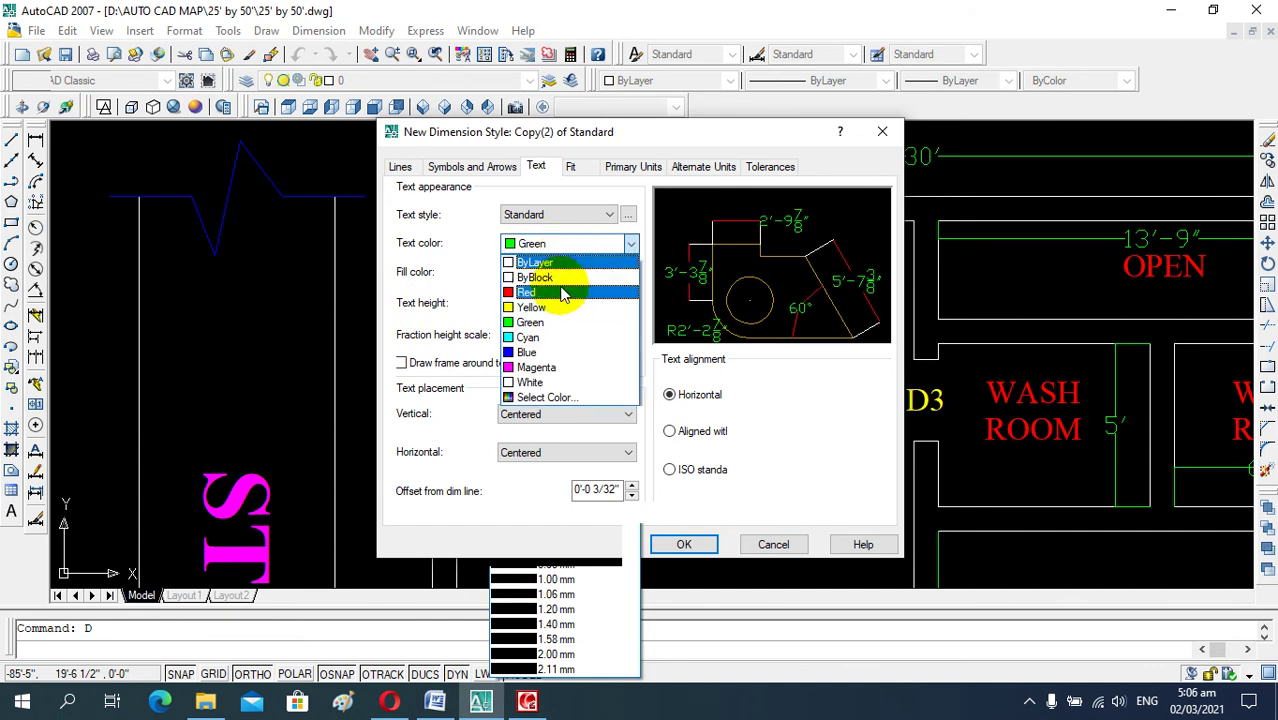
left_click(548, 325)
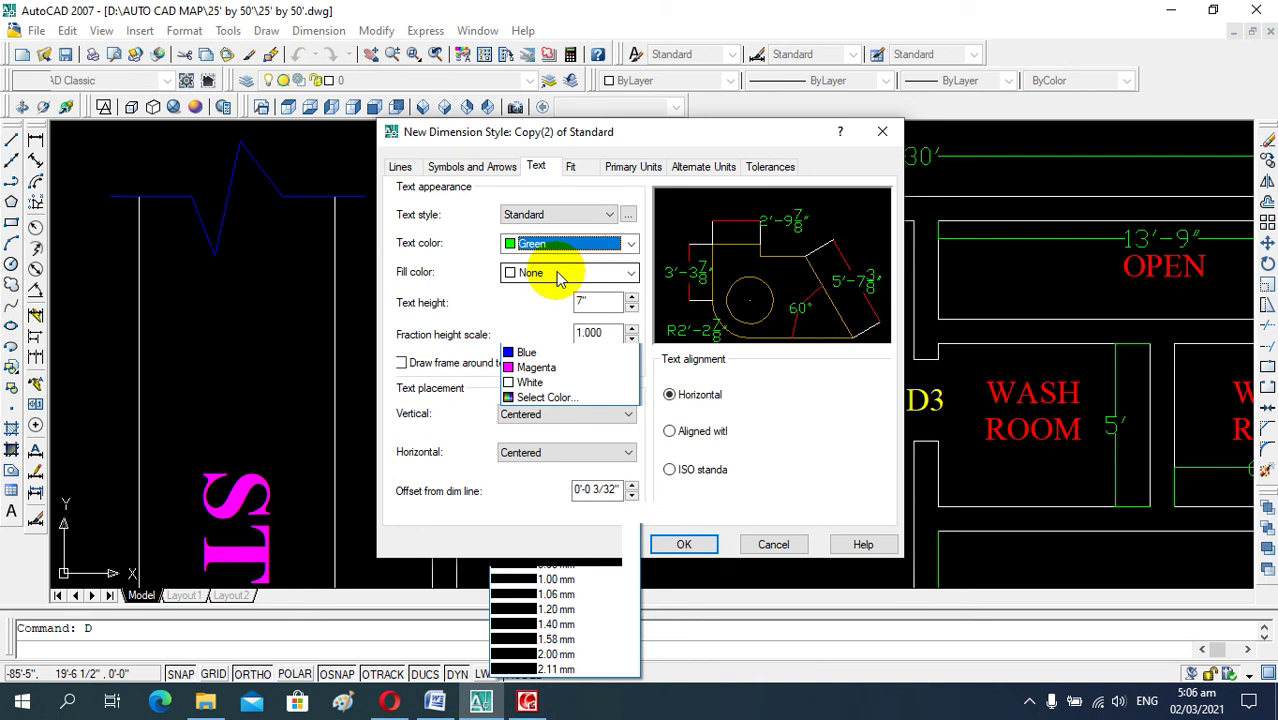
left_click(570, 273)
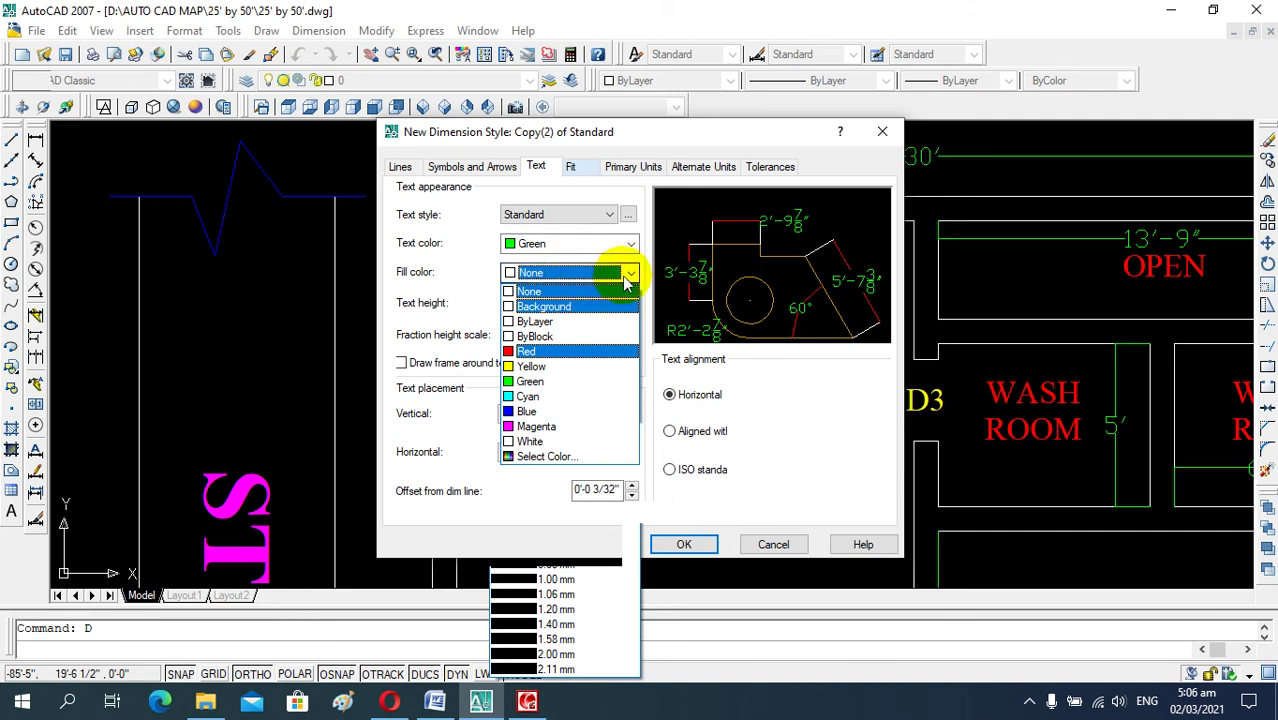
double_click(630, 276)
double_click(575, 273)
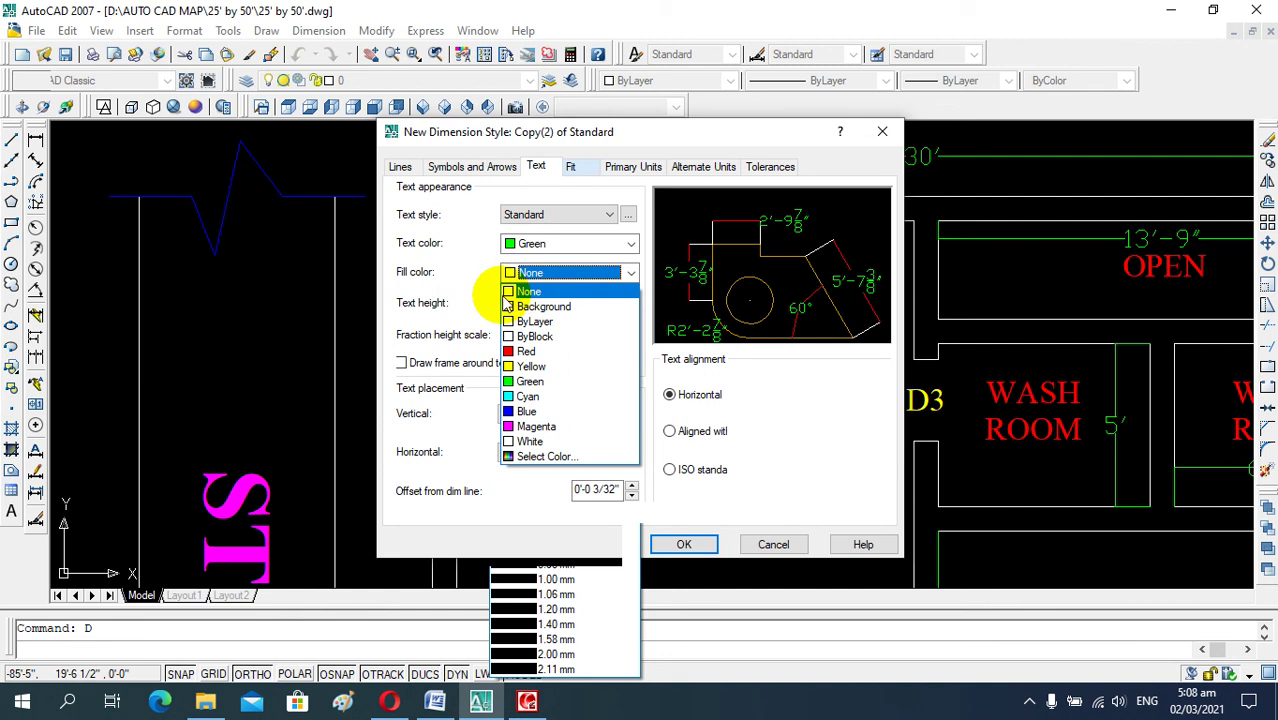
left_click(486, 307)
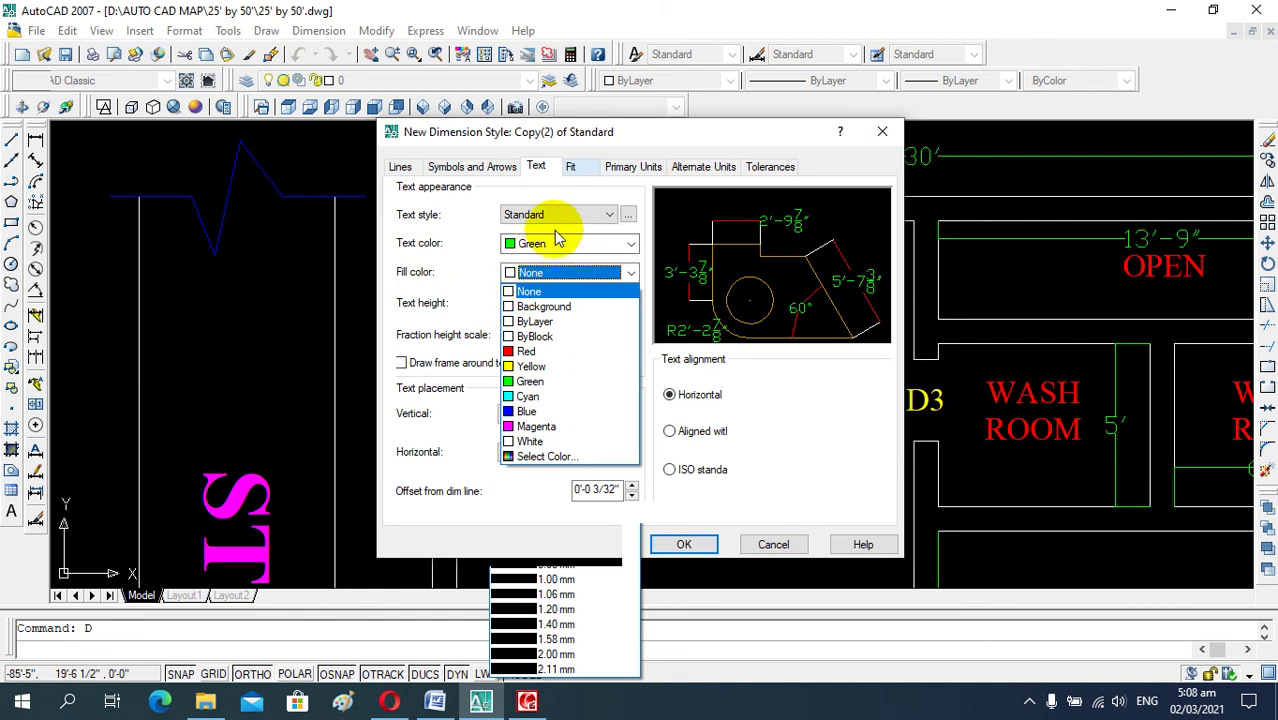
left_click(570, 166)
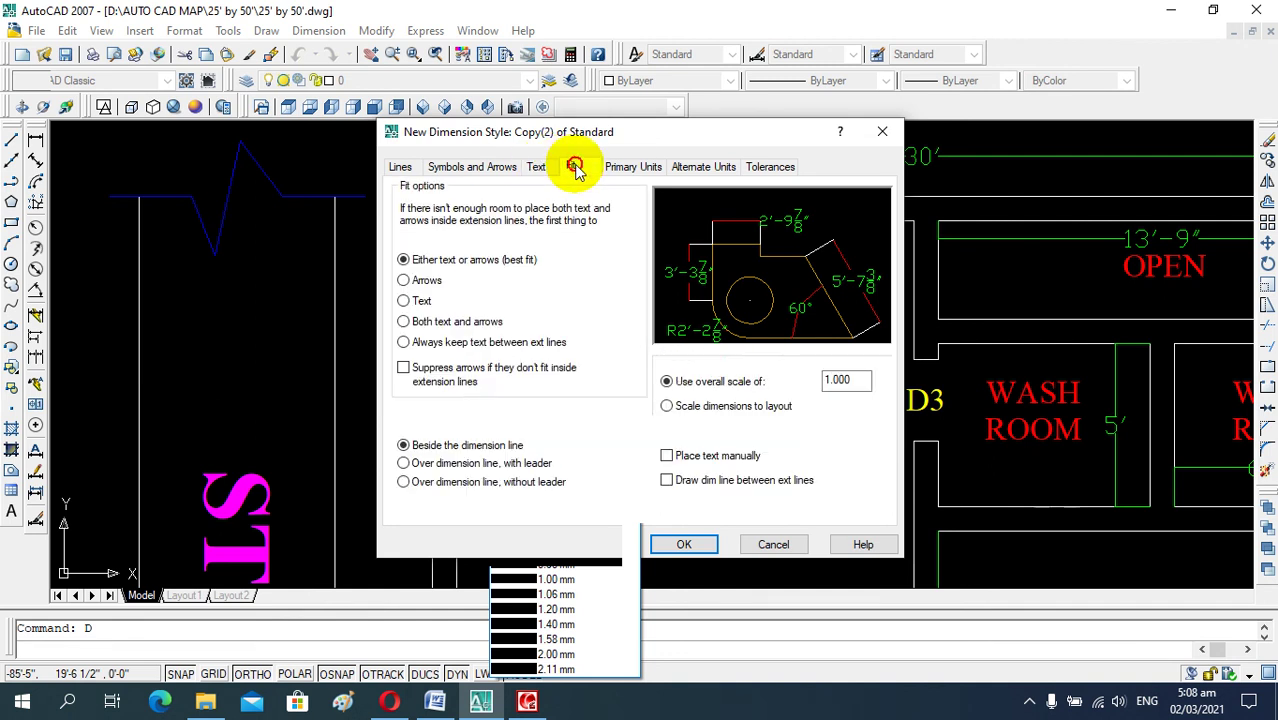
Set the primary units to Architectural format with 0'-0 1/8" precision.
left_click(640, 168)
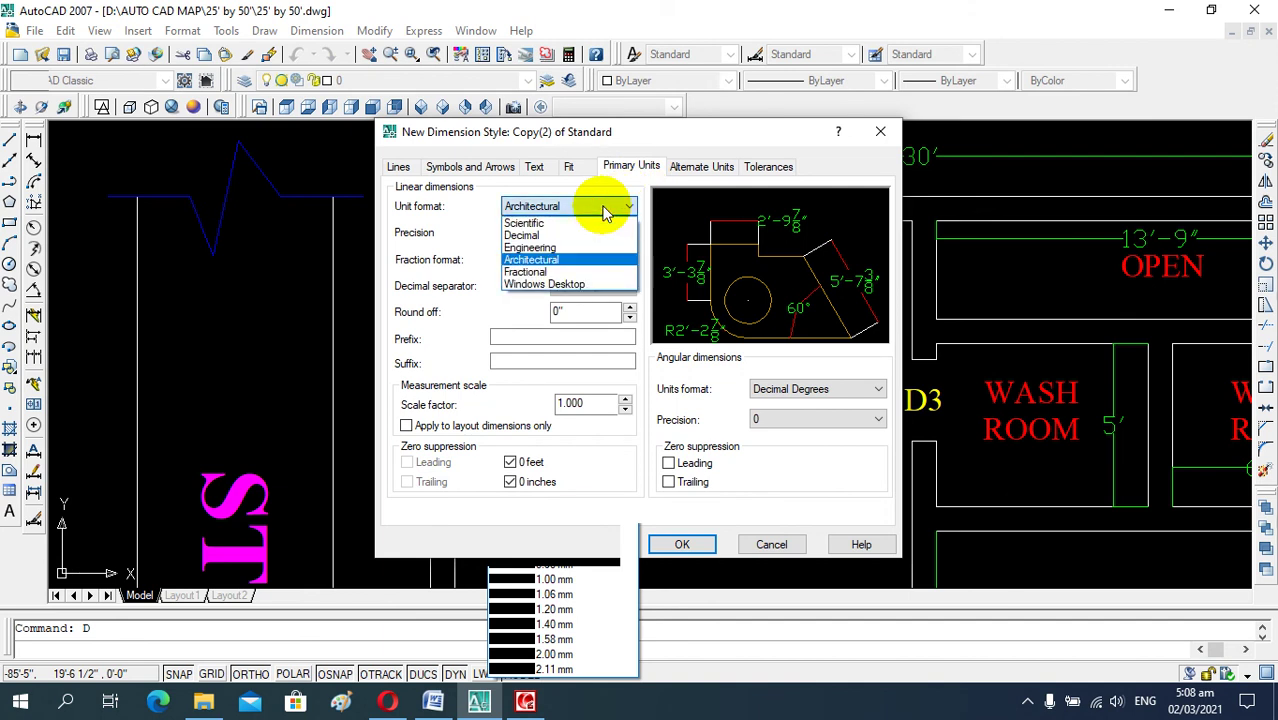
left_click(567, 262)
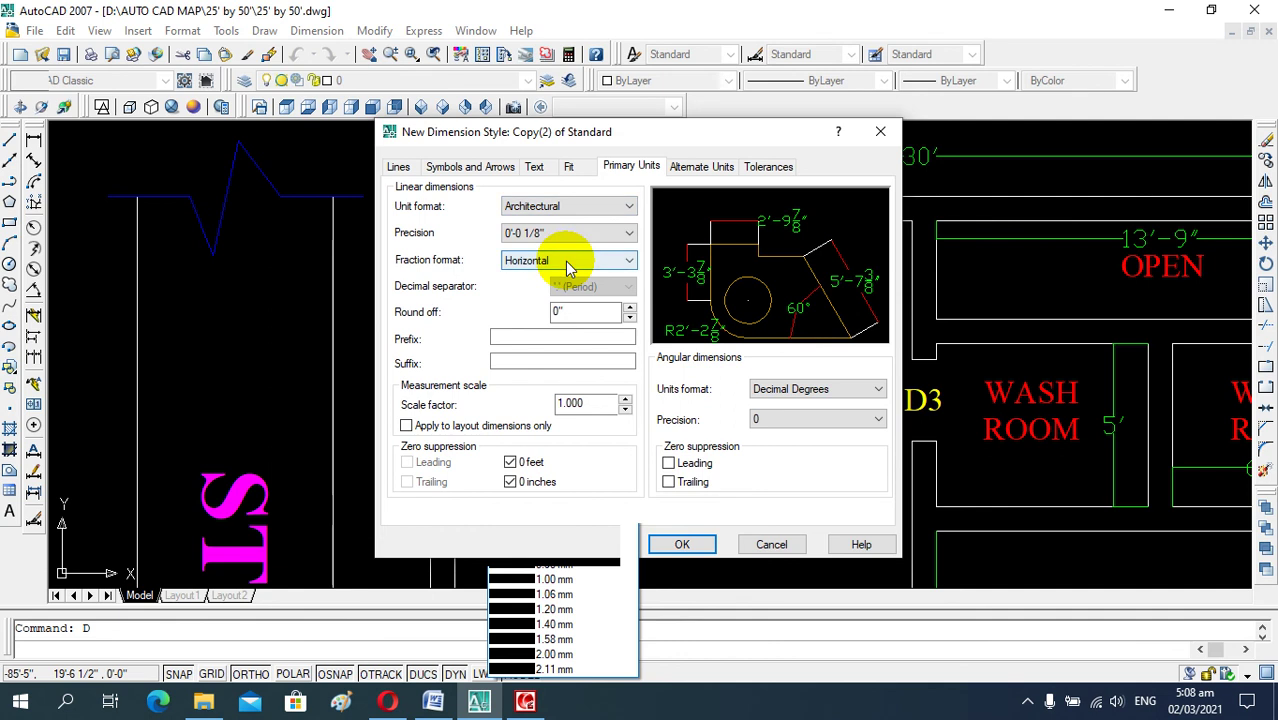
left_click(570, 232)
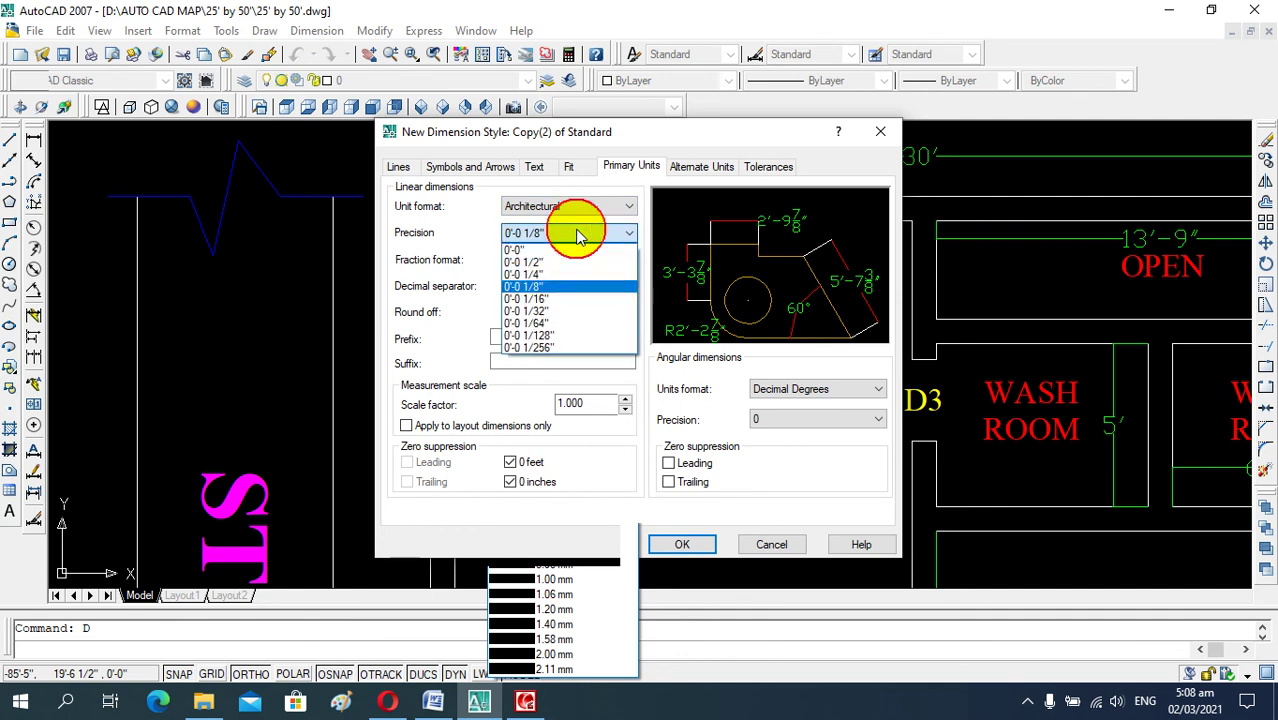
left_click(558, 287)
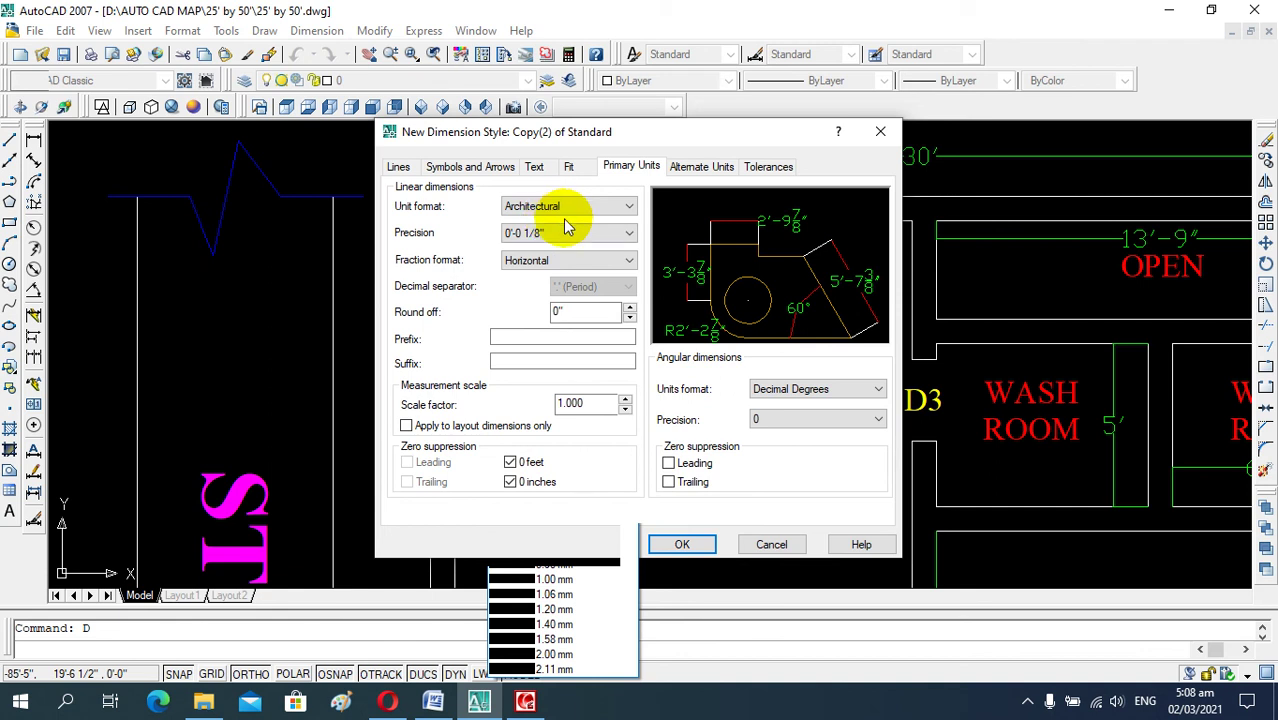
Accept the new settings and make Copy(2) of Standard the current dimension style.
left_click(680, 547)
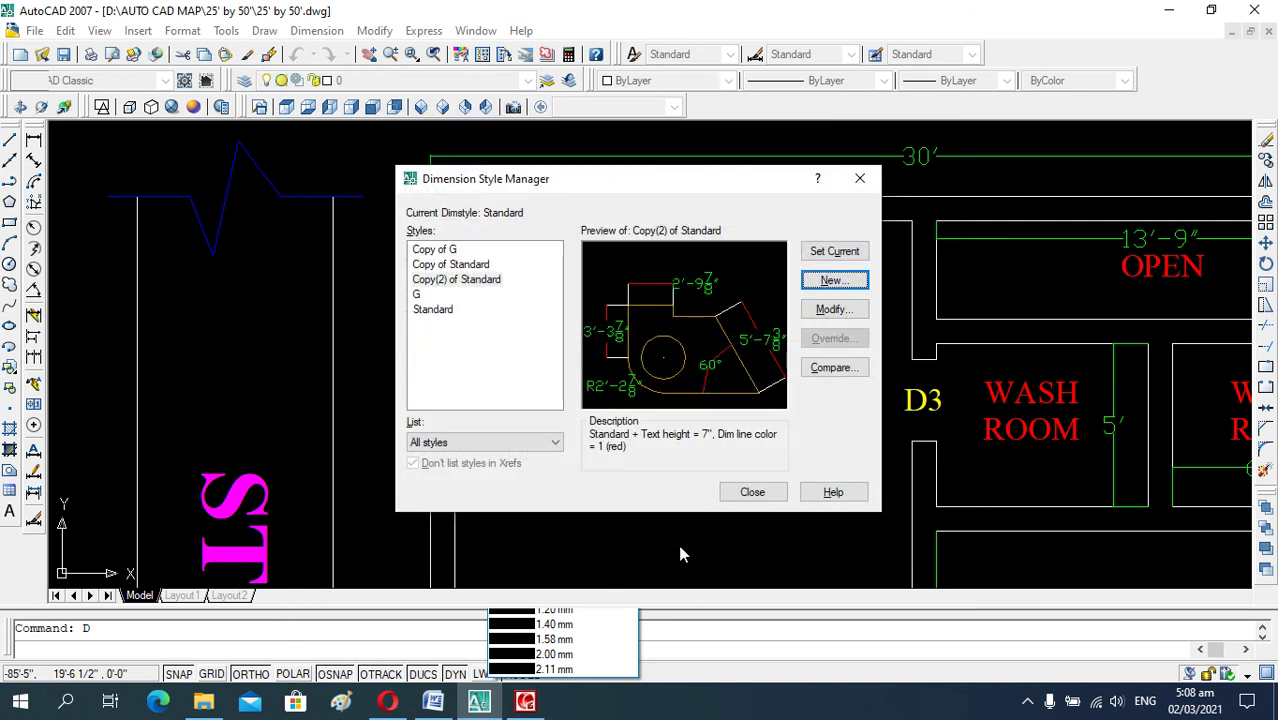
left_click(829, 254)
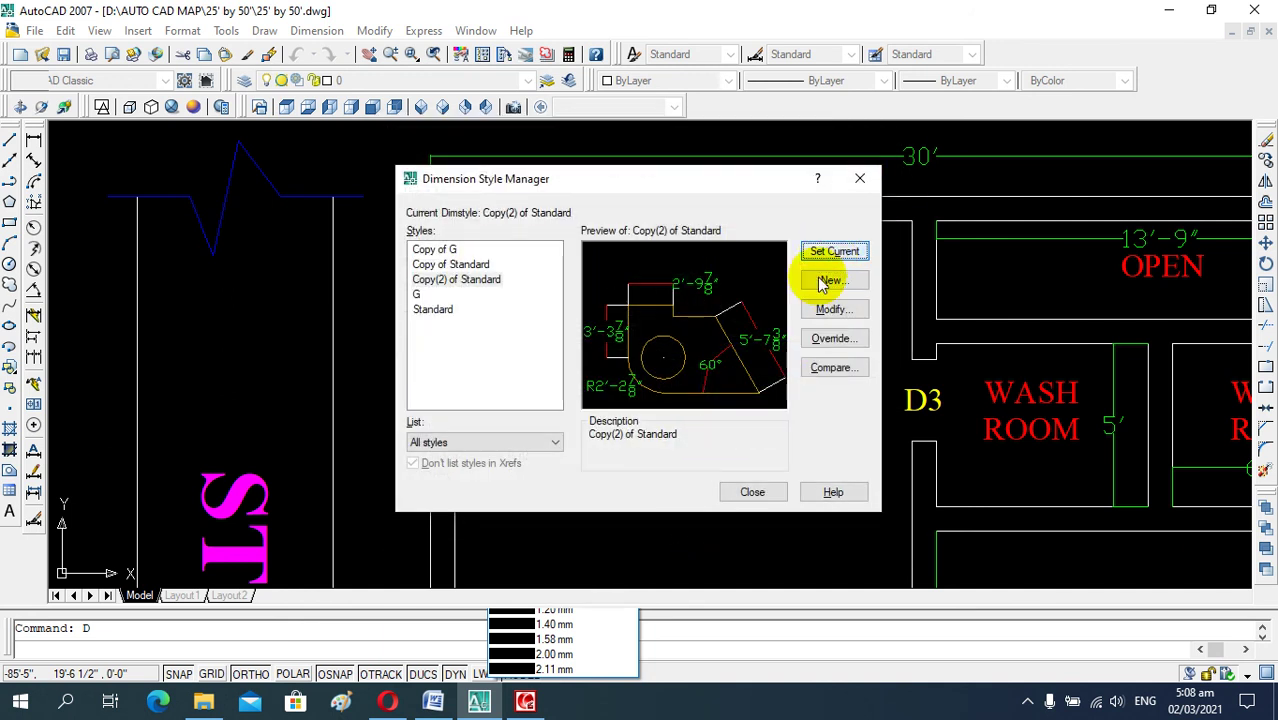
left_click(750, 491)
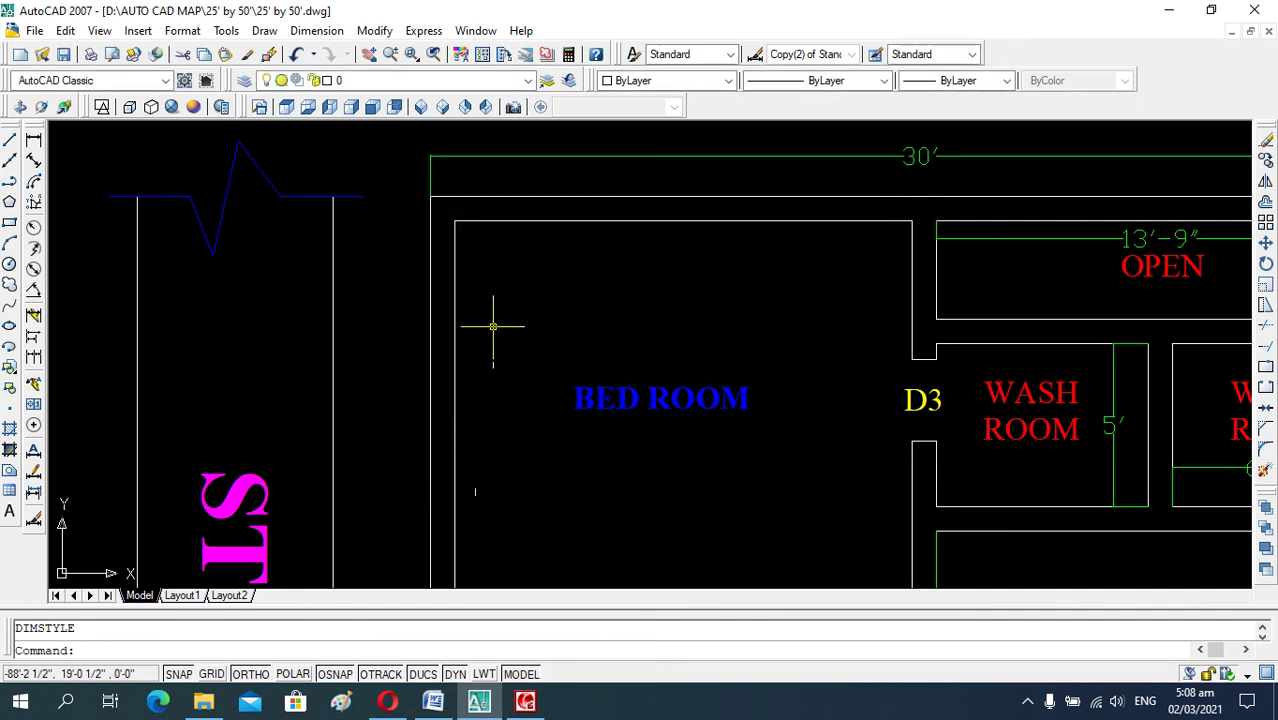
Add a horizontal 14' linear dimension across the bedroom's top wall.
left_click(35, 143)
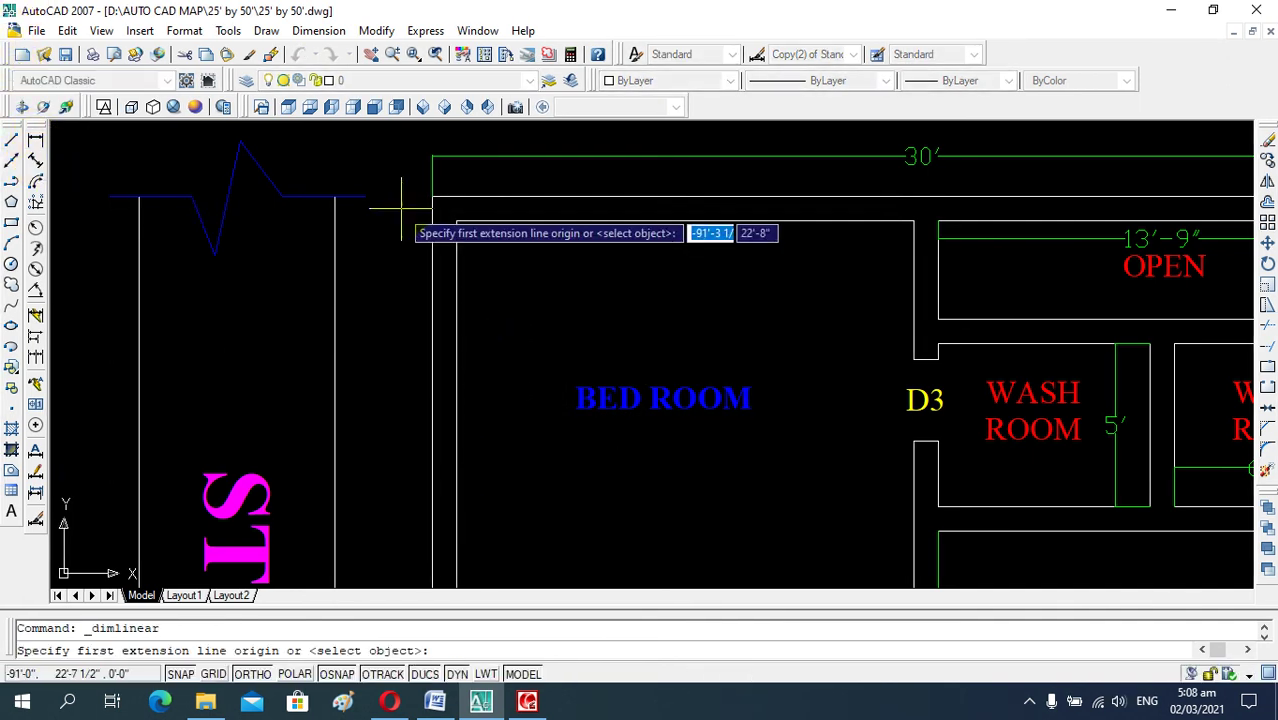
left_click(457, 221)
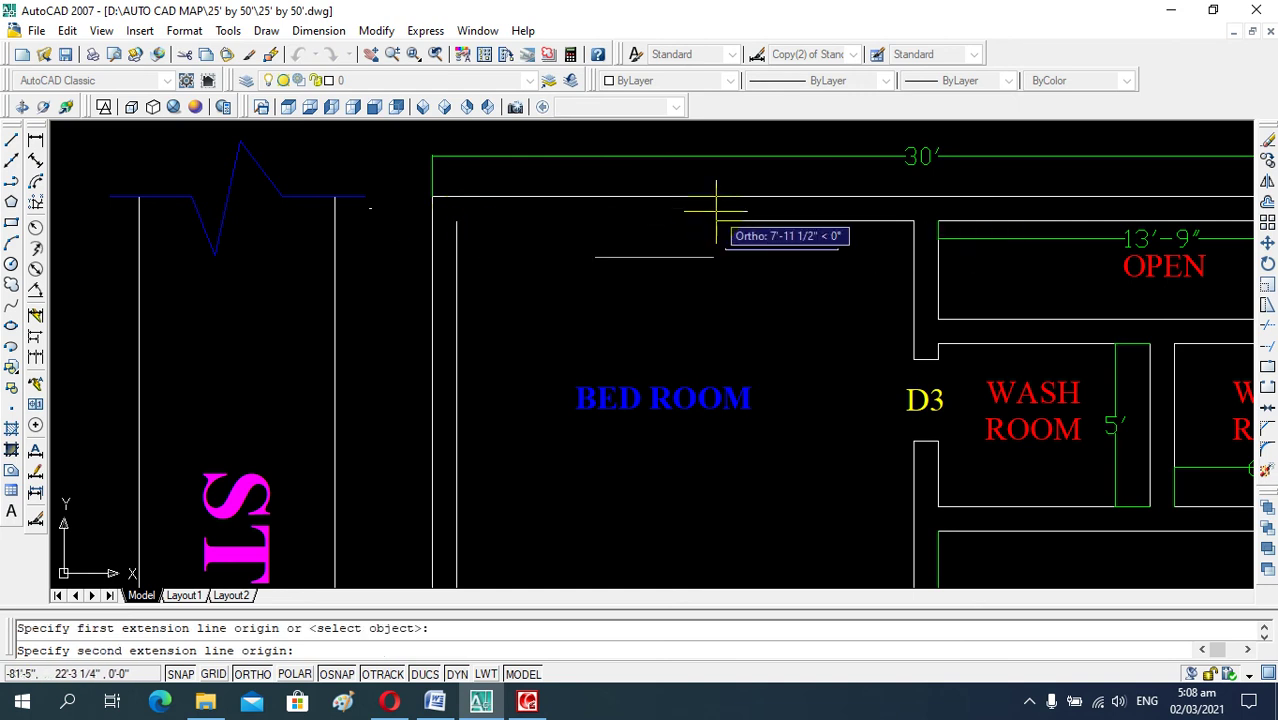
left_click(905, 220)
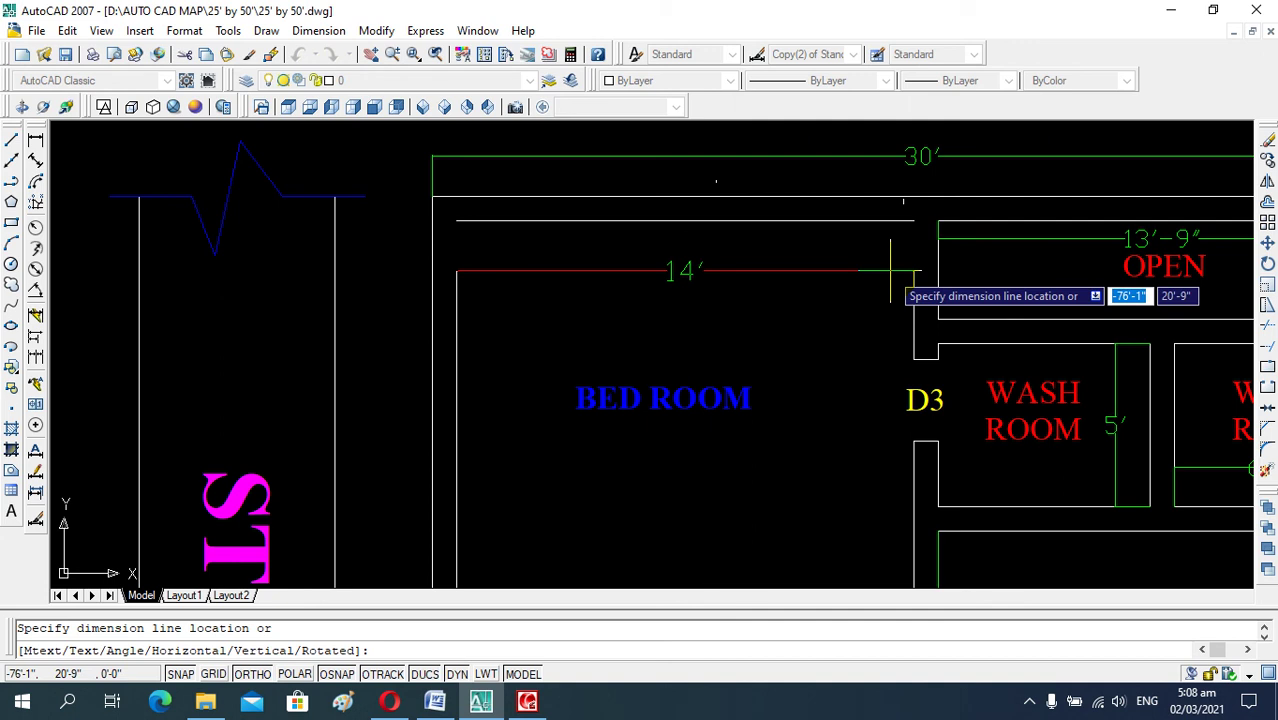
left_click(890, 278)
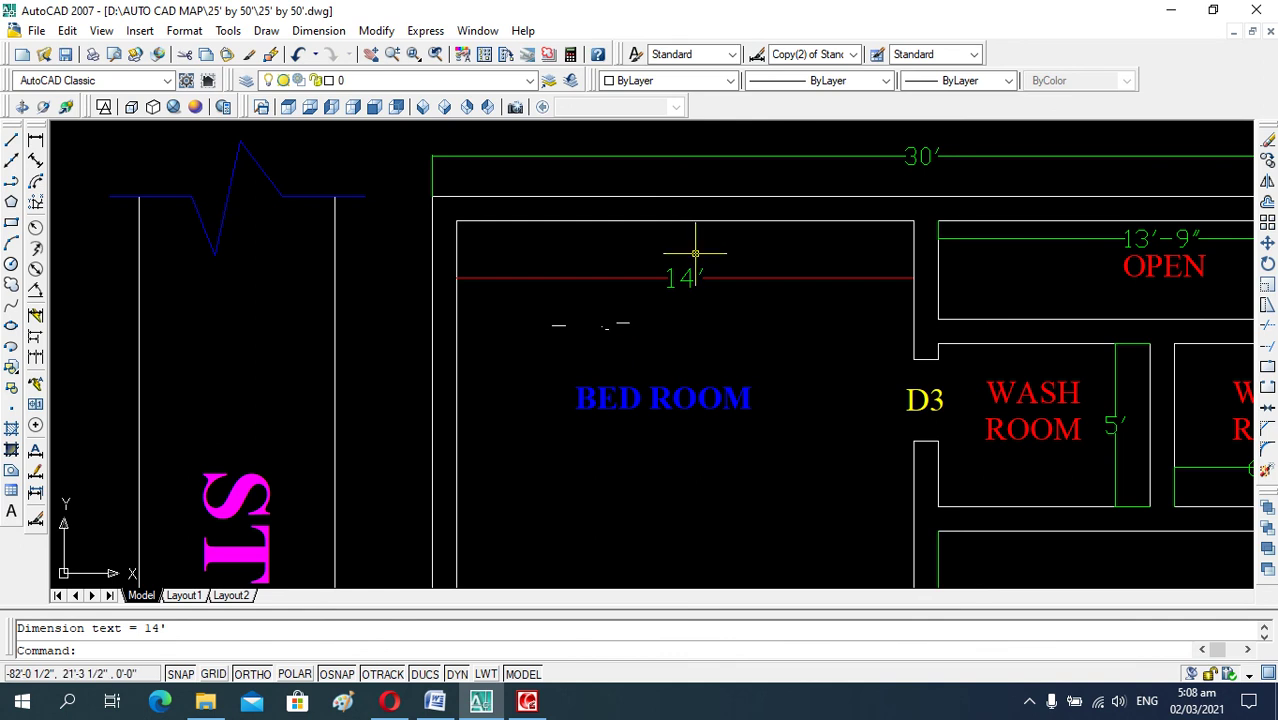
Add a vertical 14' linear dimension along the bedroom's left wall.
left_click(35, 140)
left_click(457, 278)
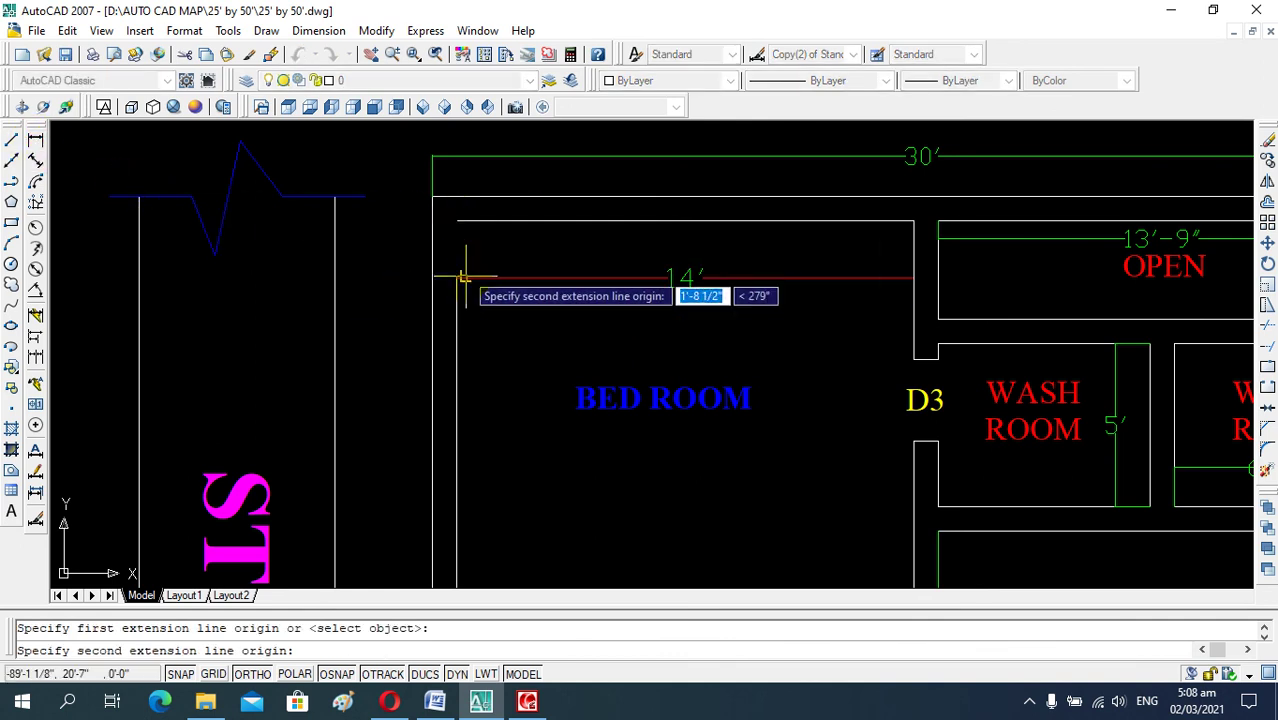
scroll(457, 278, "down", 3)
scroll(460, 300, "up", 4)
left_click(464, 497)
left_click(527, 501)
Zoom out and pan to the empty area below the STREET label.
scroll(556, 368, "down", 1)
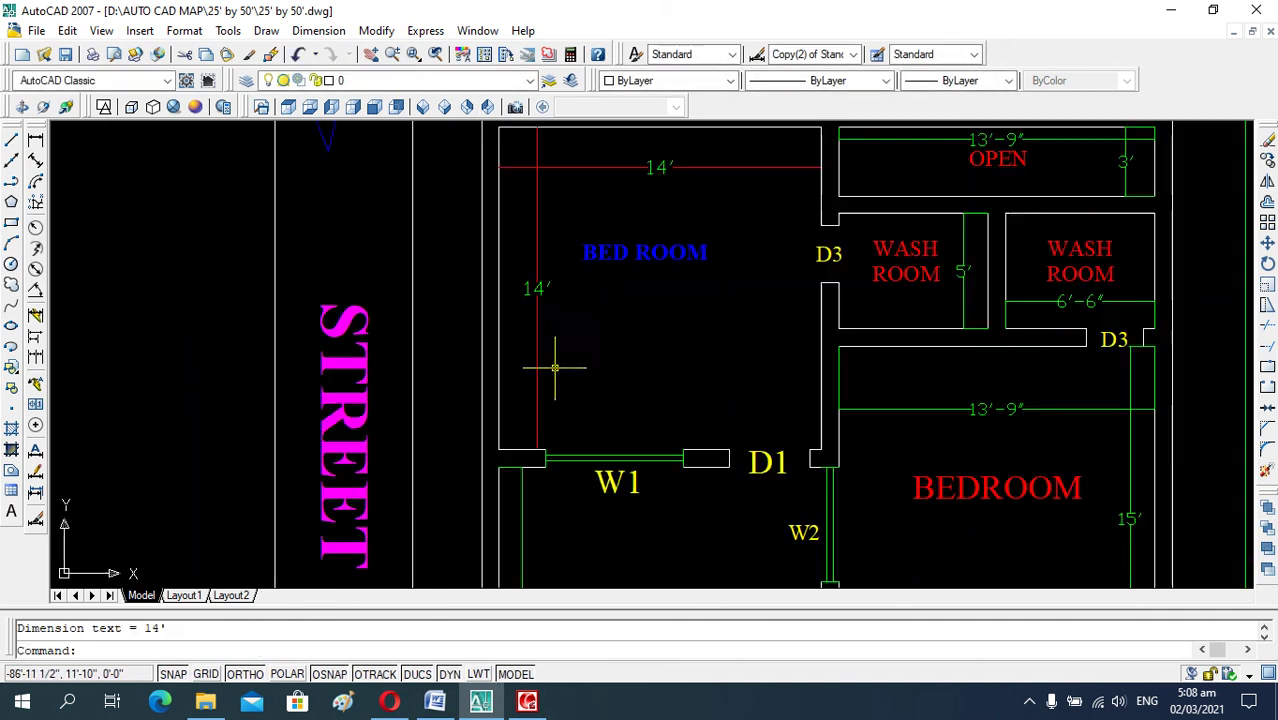
scroll(550, 300, "down", 2)
scroll(551, 240, "up", 3)
scroll(555, 251, "down", 1)
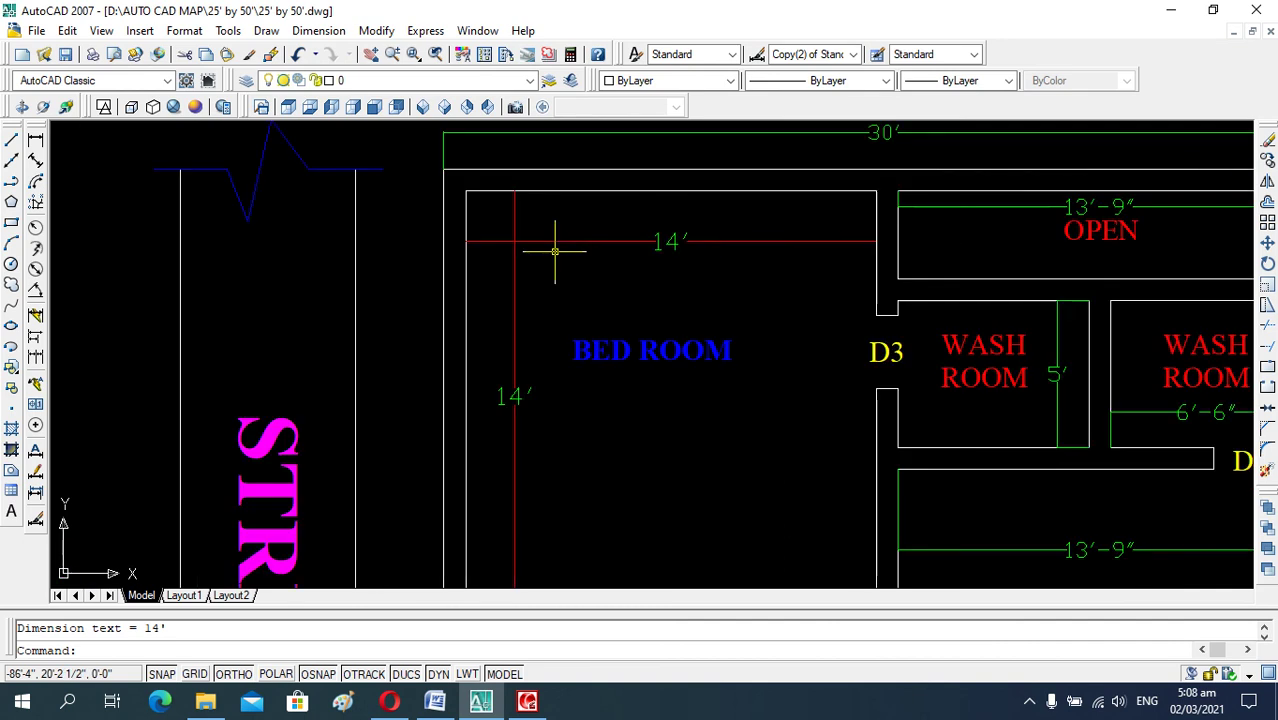
scroll(570, 300, "down", 1)
scroll(590, 330, "down", 1)
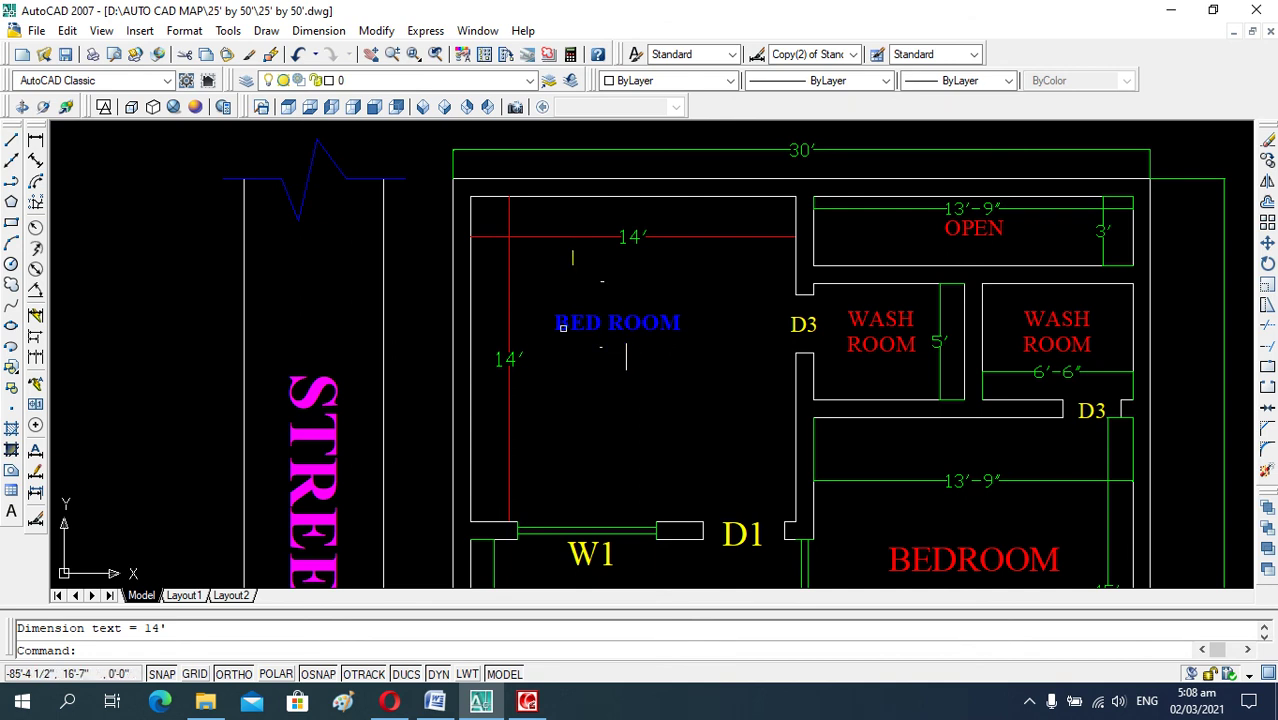
scroll(425, 470, "down", 1)
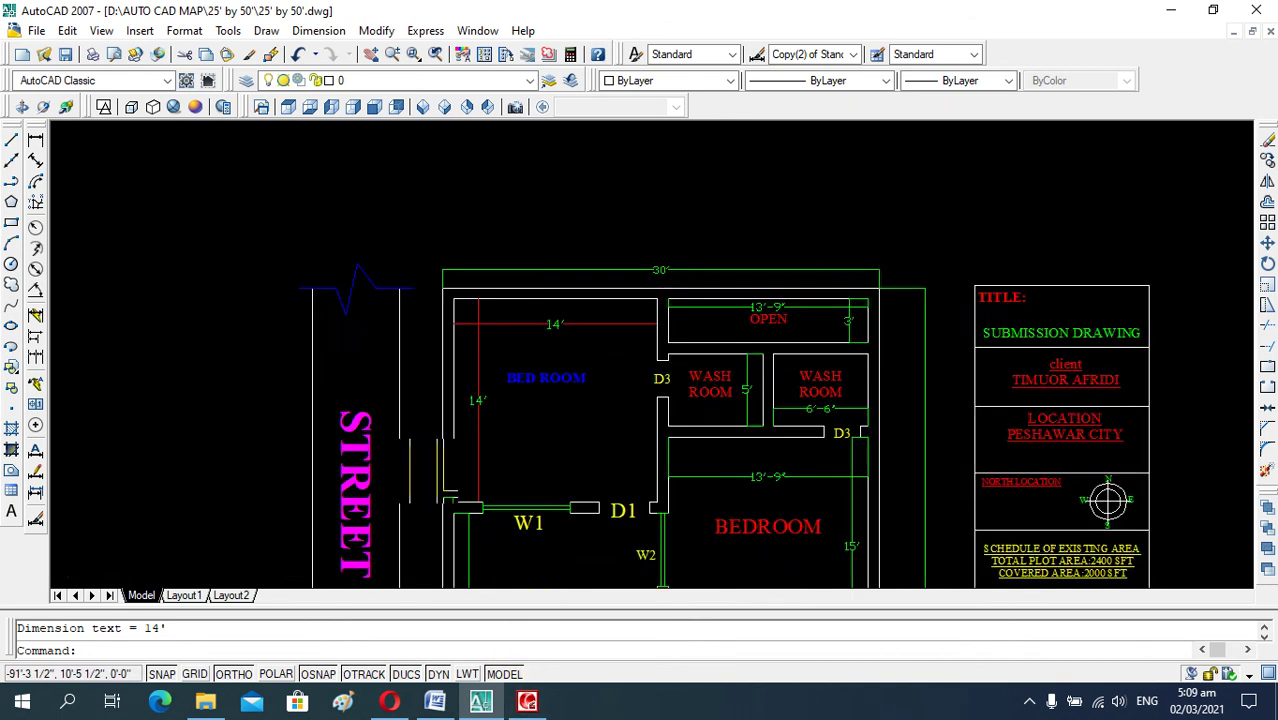
scroll(425, 470, "down", 3)
scroll(650, 430, "up", 1)
scroll(512, 432, "down", 2)
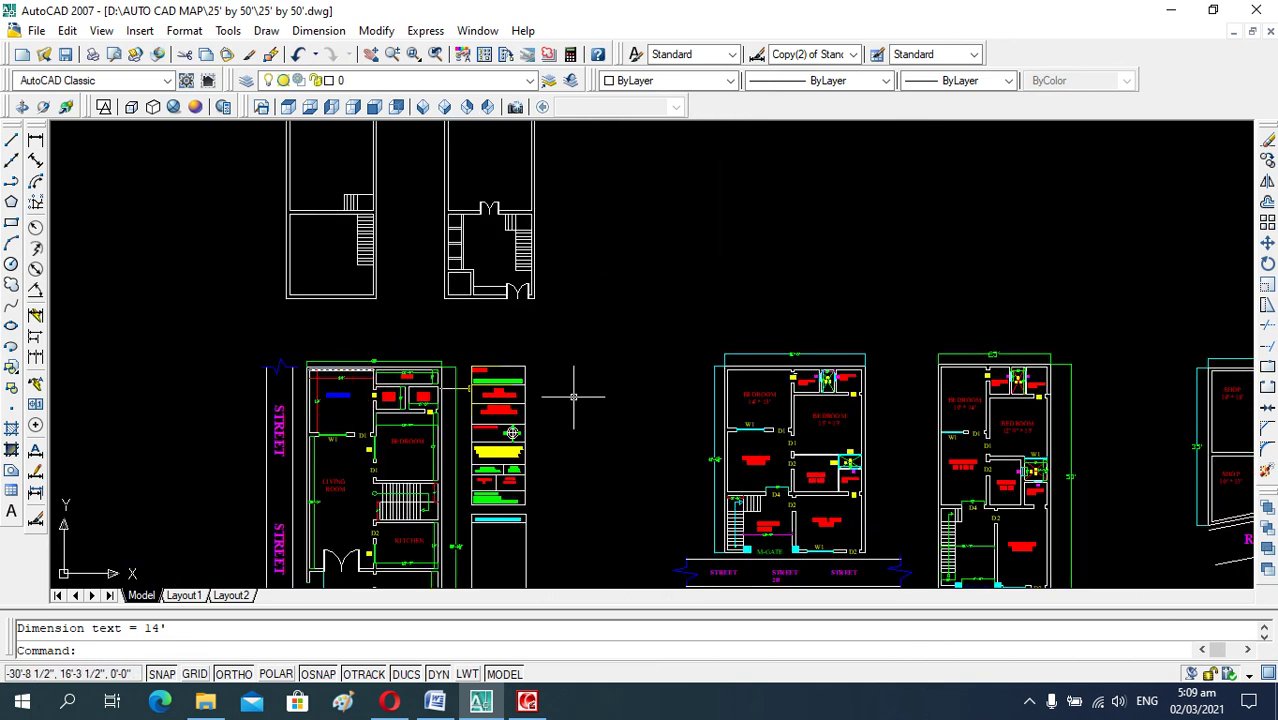
scroll(512, 432, "down", 3)
scroll(633, 476, "up", 4)
scroll(445, 508, "up", 2)
scroll(604, 441, "down", 3)
scroll(471, 408, "up", 3)
scroll(500, 425, "down", 2)
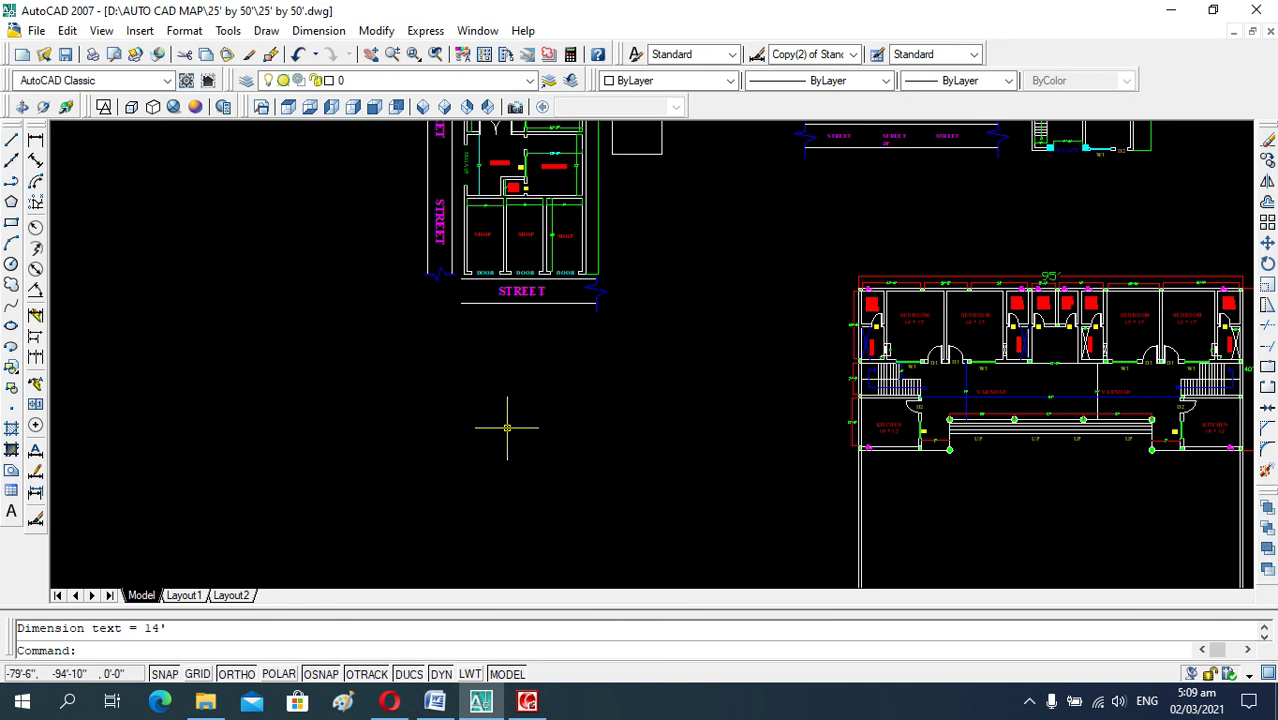
Draw a closed four-corner rectangular polyline with PL and Ortho, then select it.
type("pl")
key("Return")
scroll(508, 422, "up", 2)
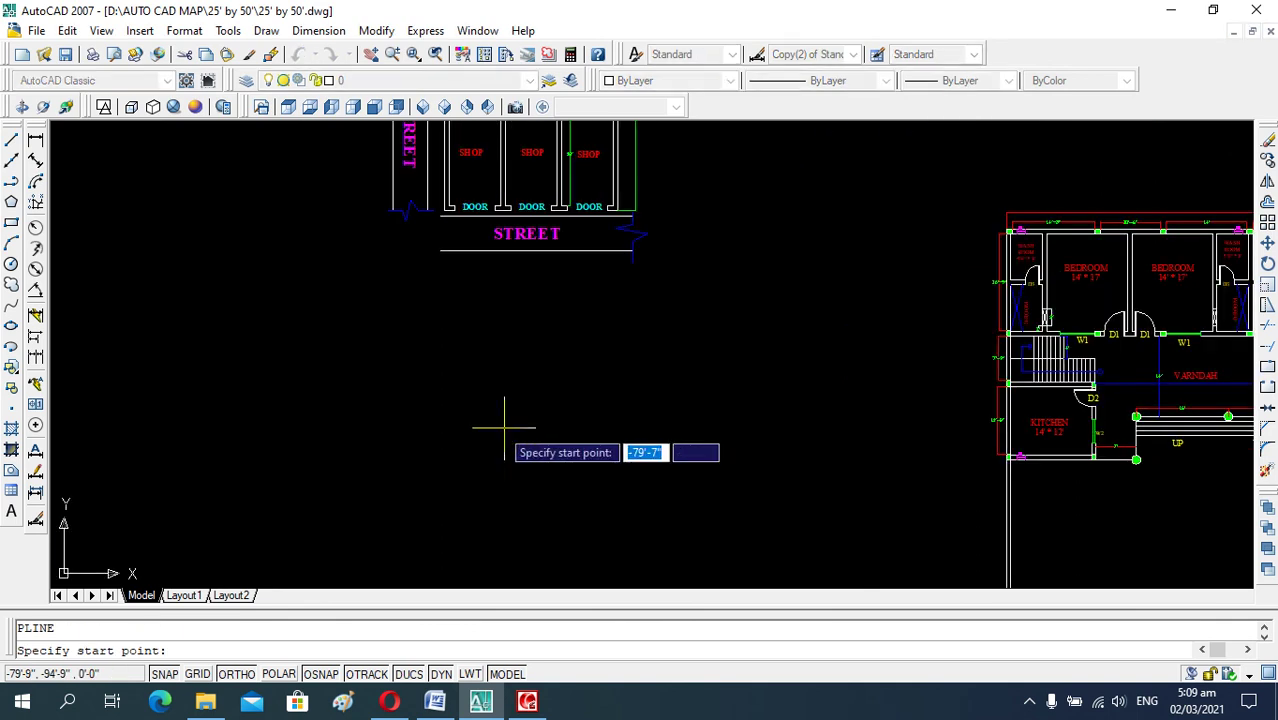
left_click(456, 380)
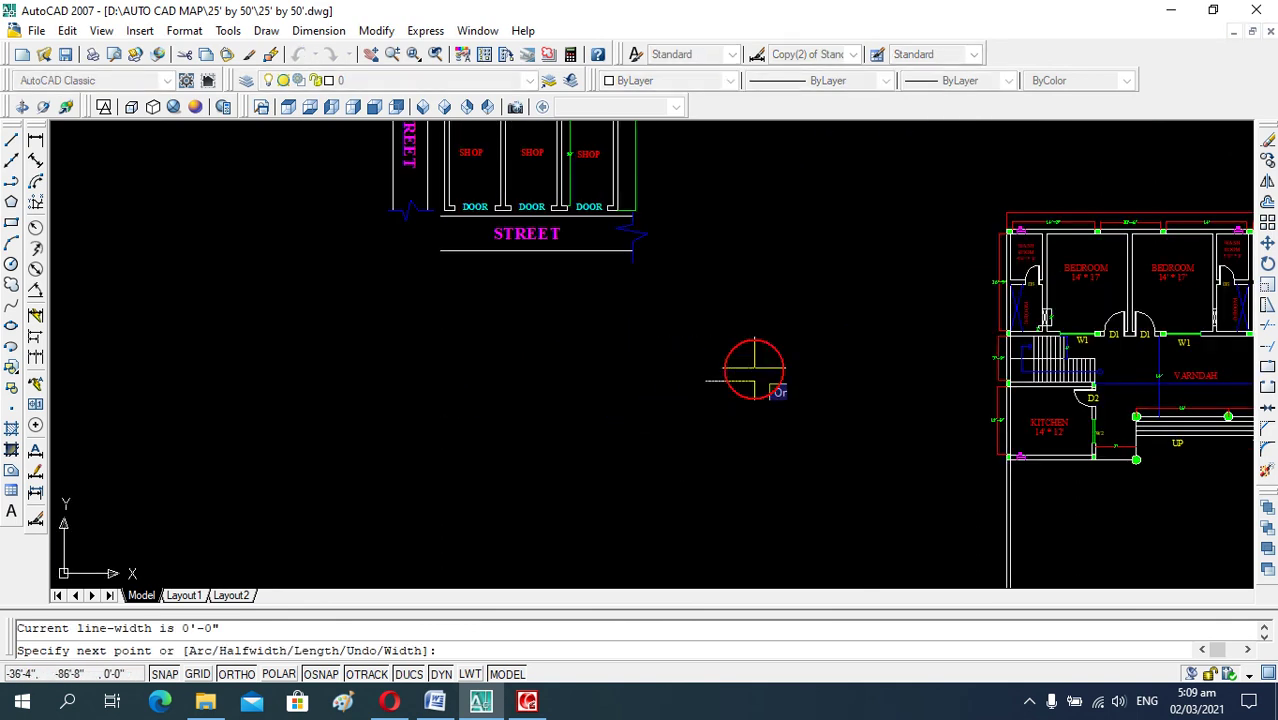
left_click(754, 376)
left_click(754, 531)
left_click(454, 531)
left_click(456, 380)
key("Escape")
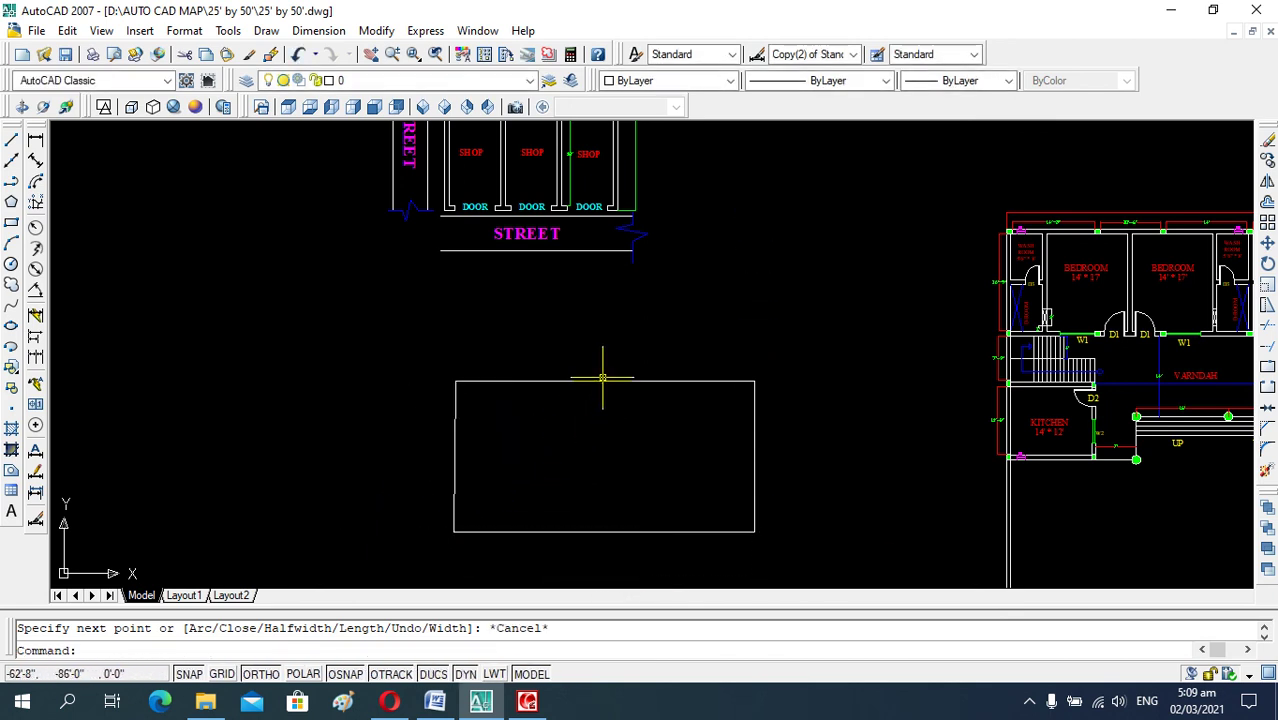
left_click(600, 381)
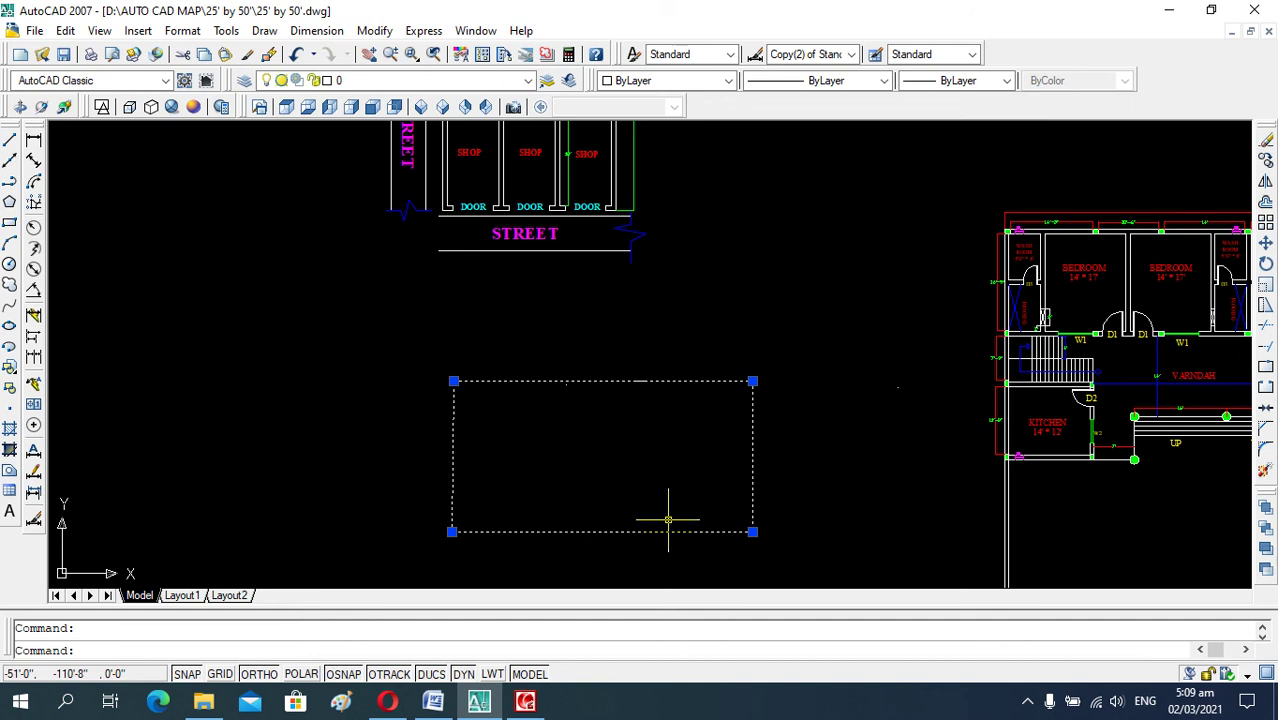
Draw a second rectangle from four separate lines to the left of the first.
key("Escape")
type("l")
key("Return")
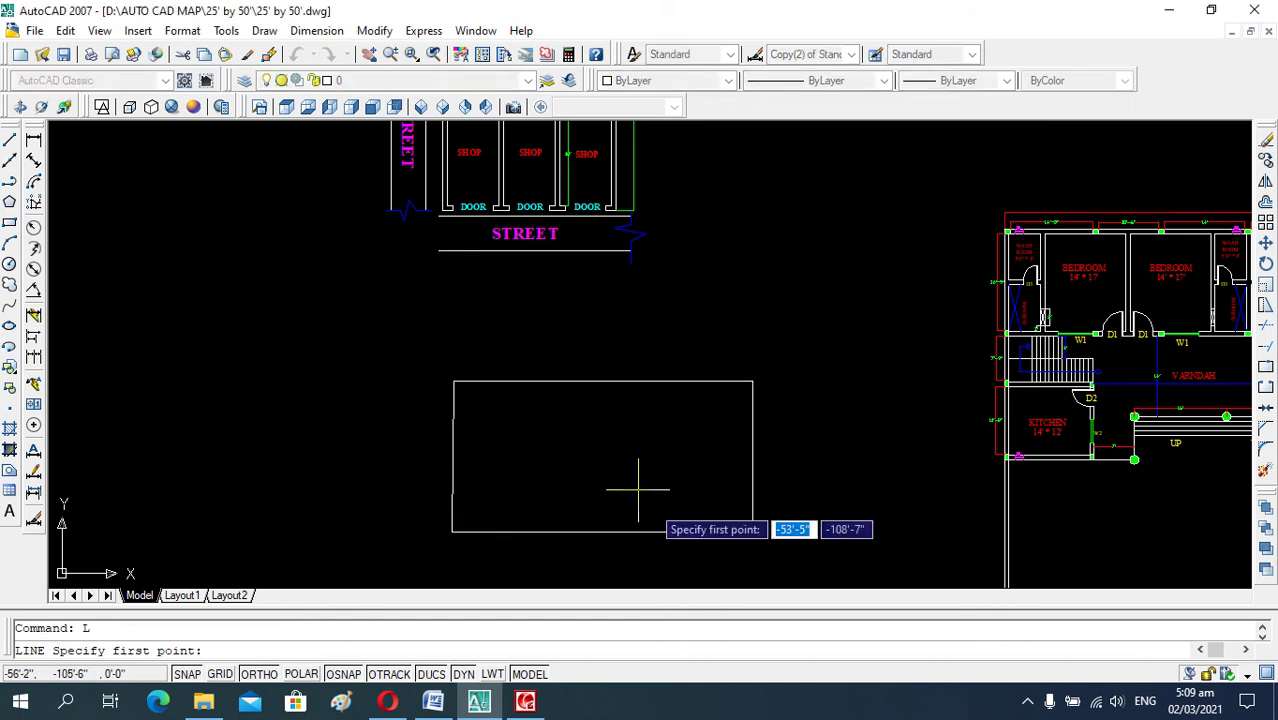
left_click(240, 322)
left_click(385, 322)
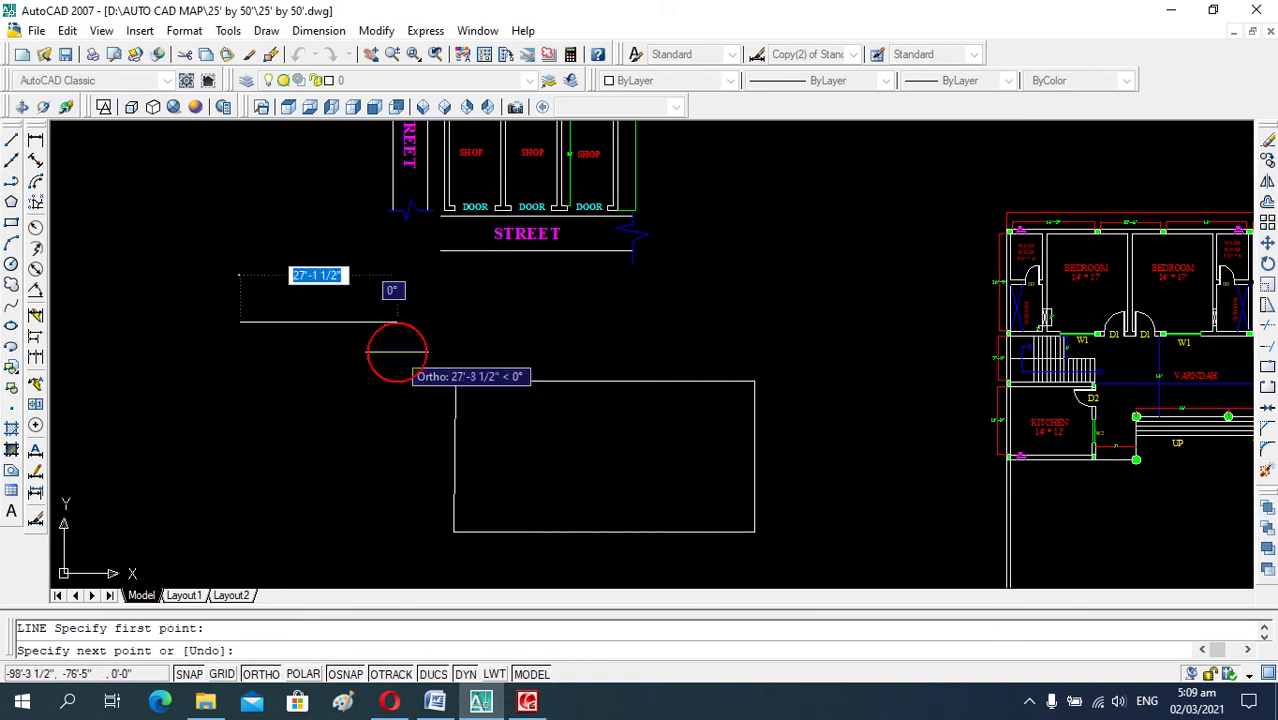
left_click(385, 478)
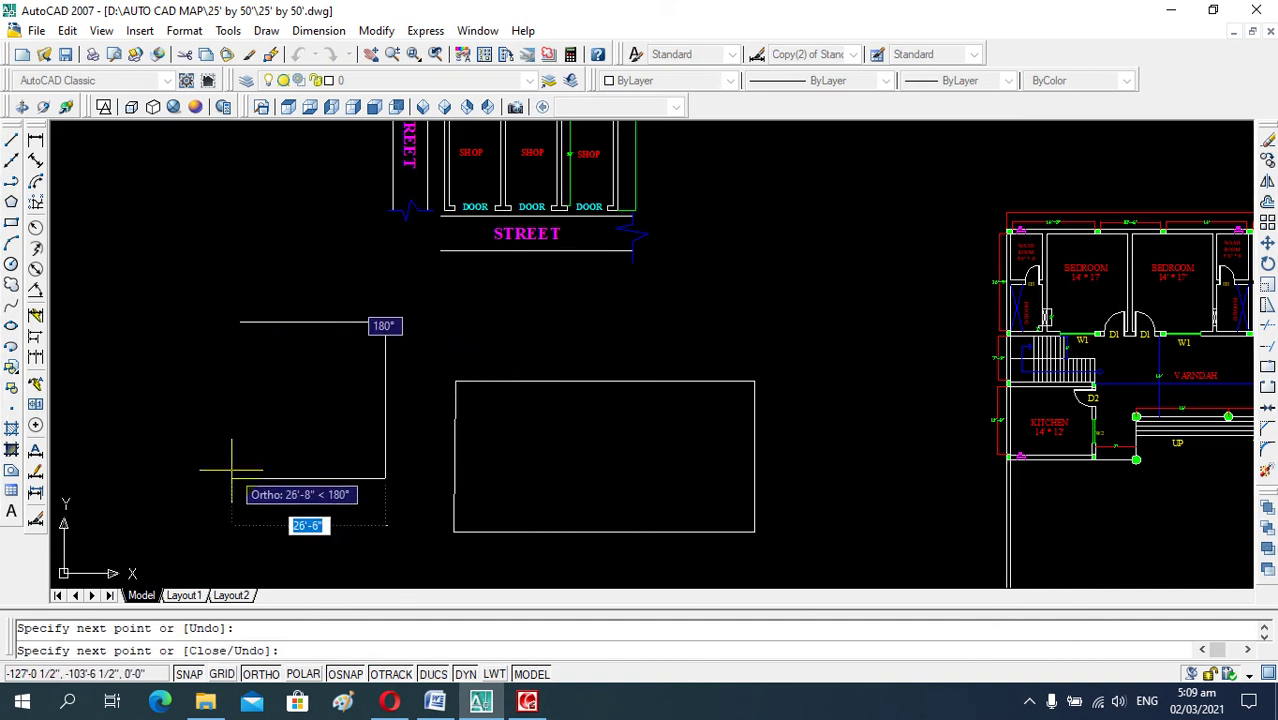
left_click(237, 470)
left_click(240, 322)
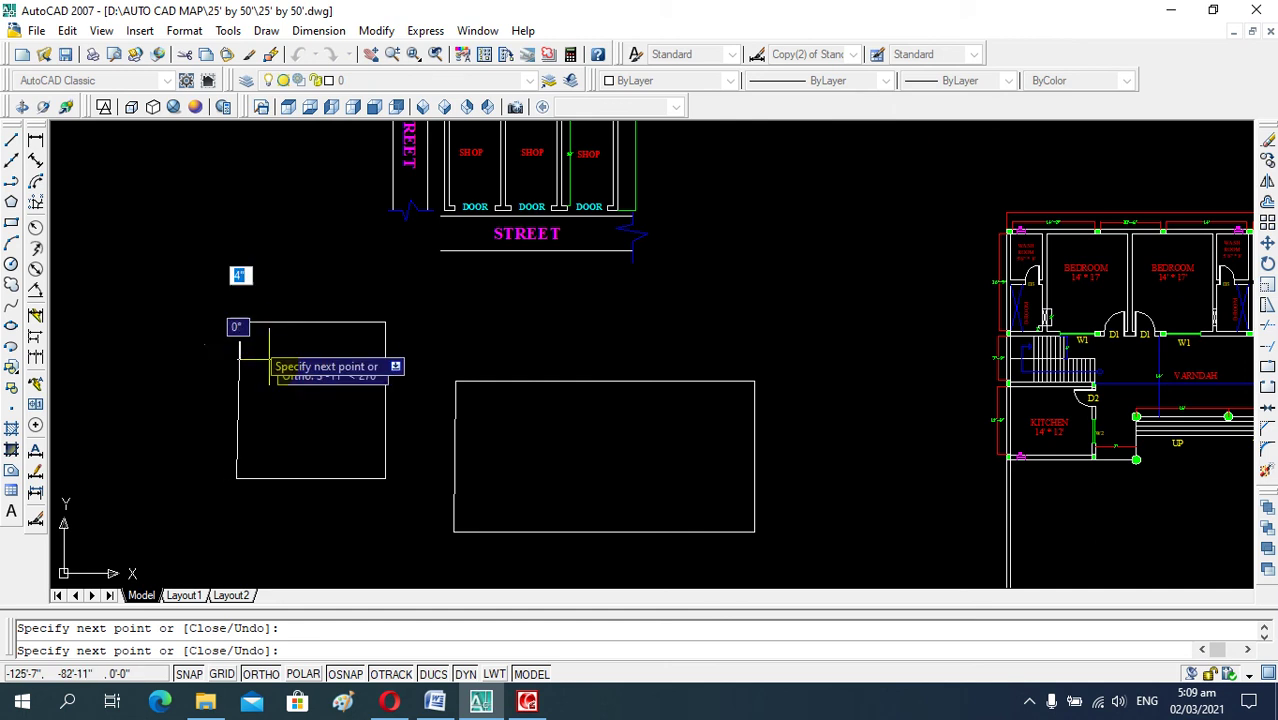
key("Escape")
Select the second rectangle's top edge, then select the first rectangle.
left_click(300, 322)
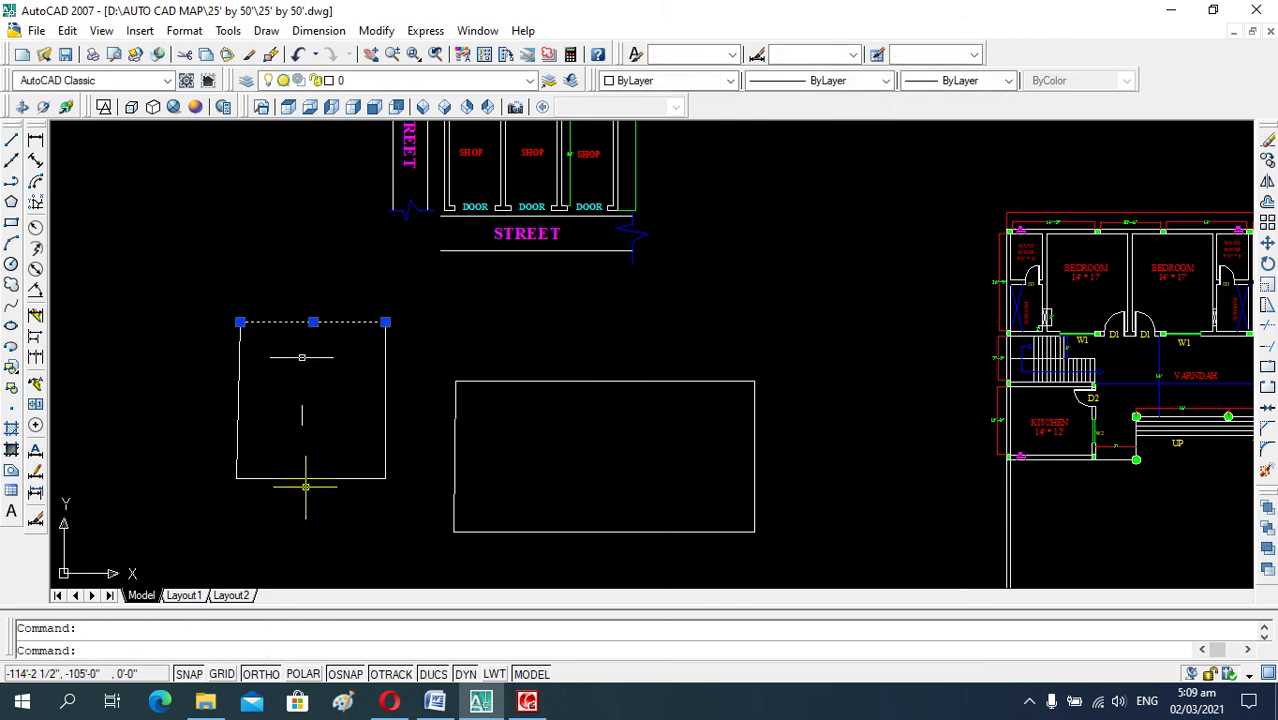
key("Escape")
left_click(502, 380)
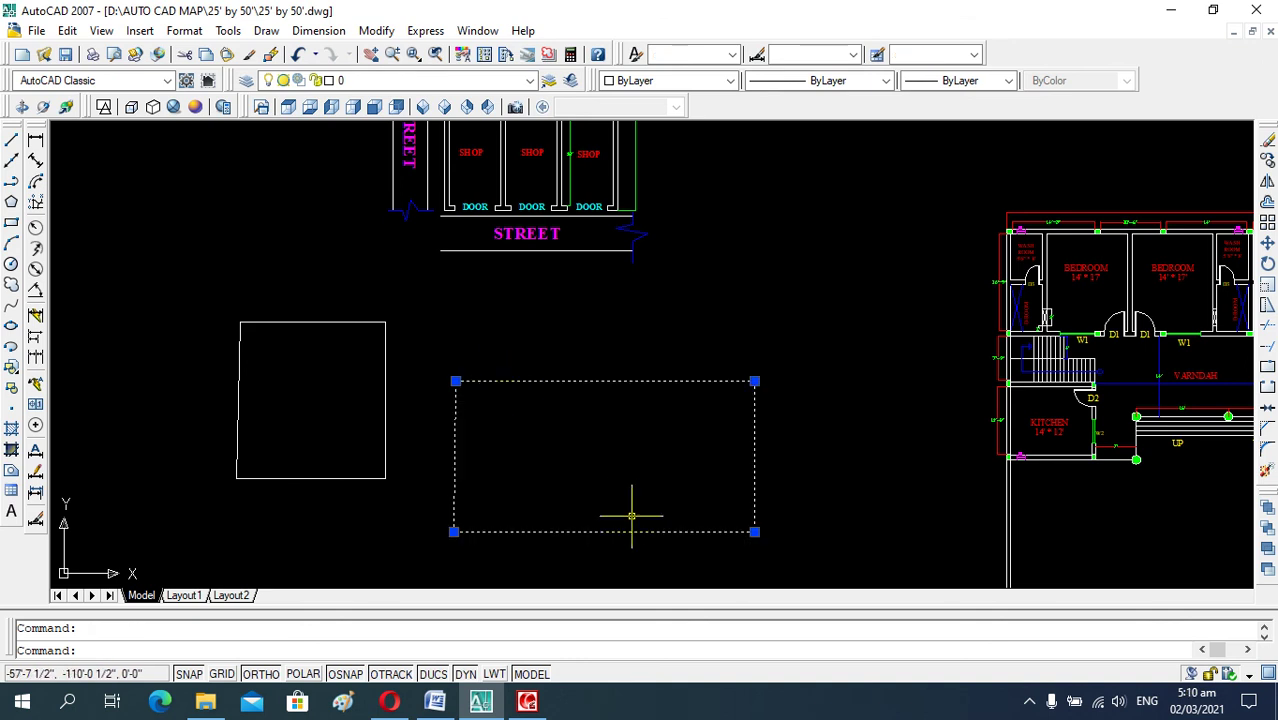
left_click(528, 703)
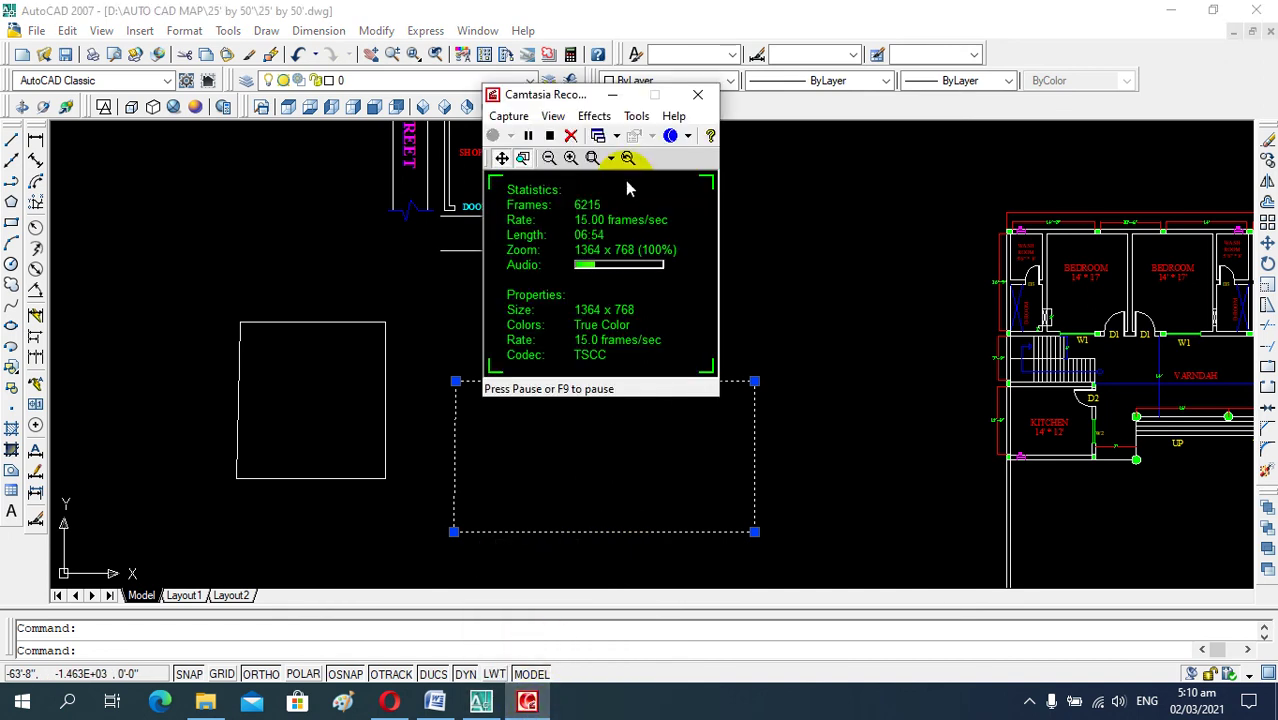